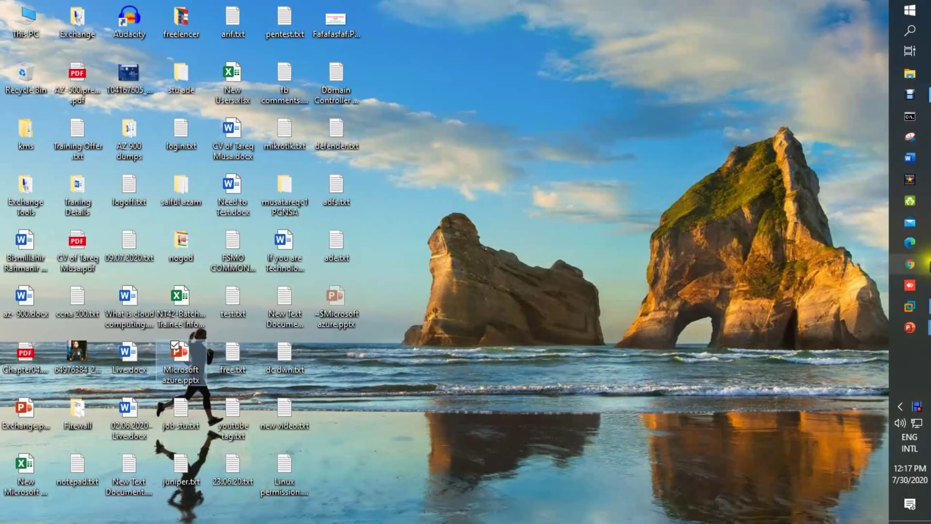
# Show the Windows Server 2016 VM in full screen and close its Network Connections window.
pyautogui.moveTo(898, 309)
pyautogui.click(783, 246)
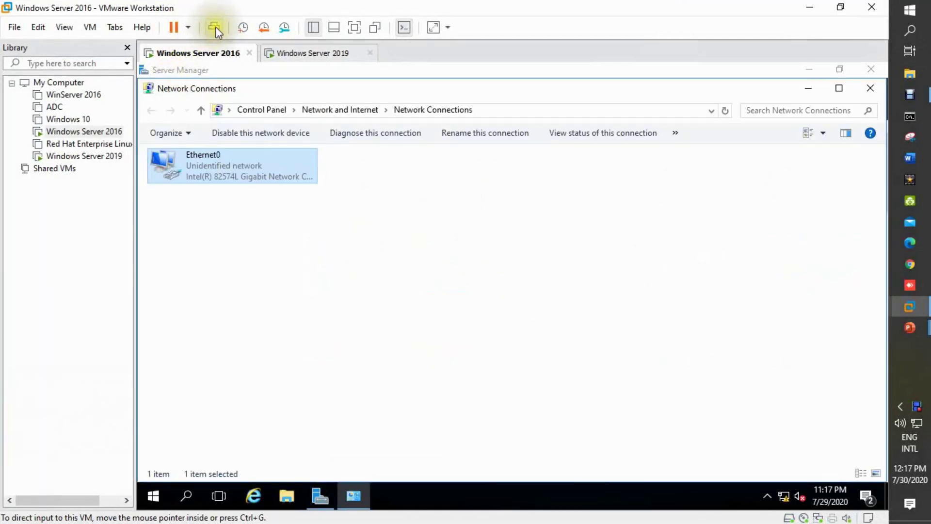
pyautogui.click(354, 28)
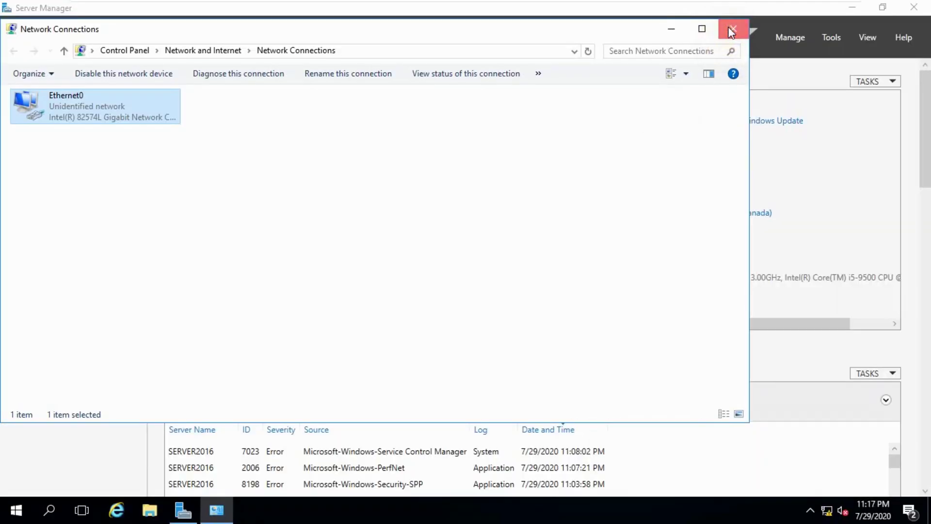
pyautogui.click(732, 30)
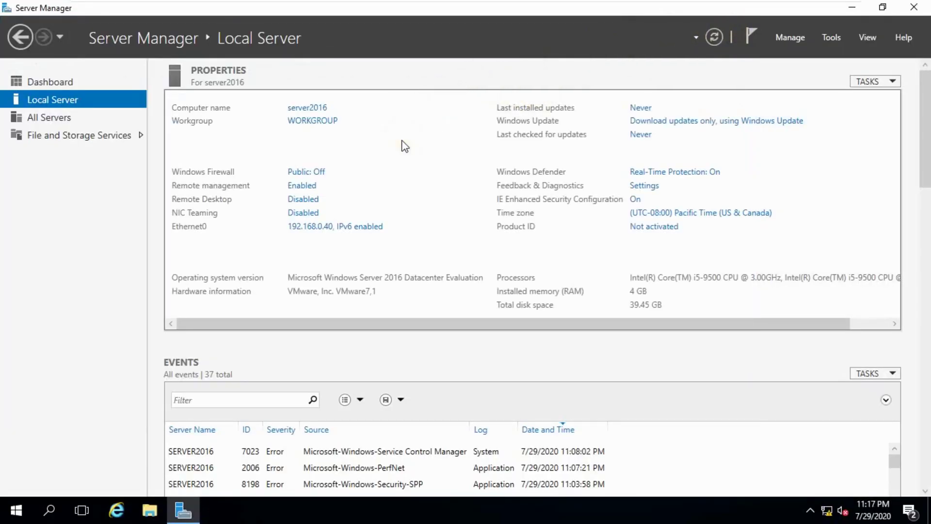
# On the Windows Server 2019 VM, review This PC's system properties, then leave full-screen view.
pyautogui.moveTo(564, 4)
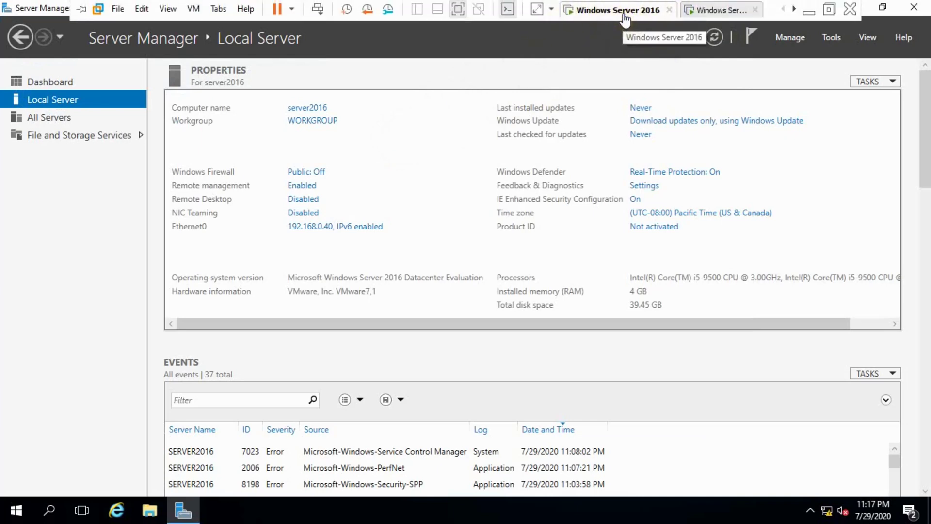
pyautogui.click(723, 10)
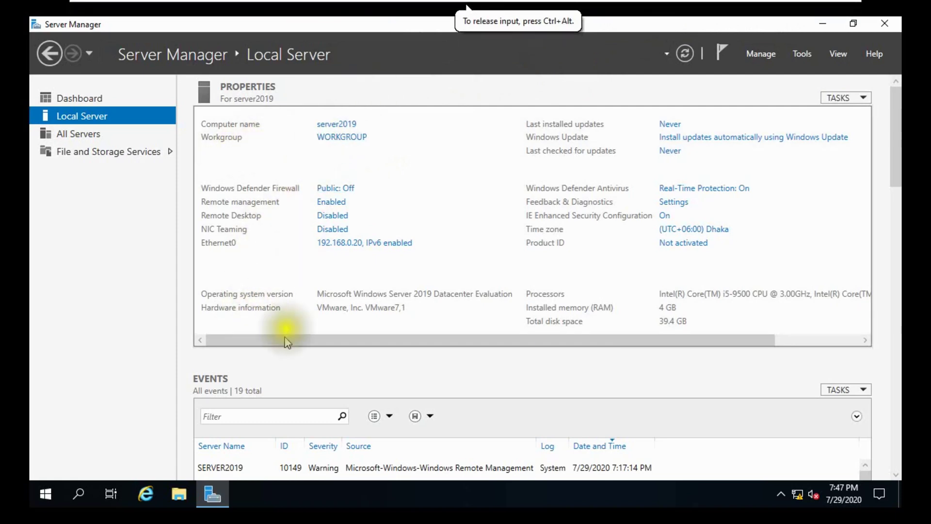
pyautogui.click(43, 495)
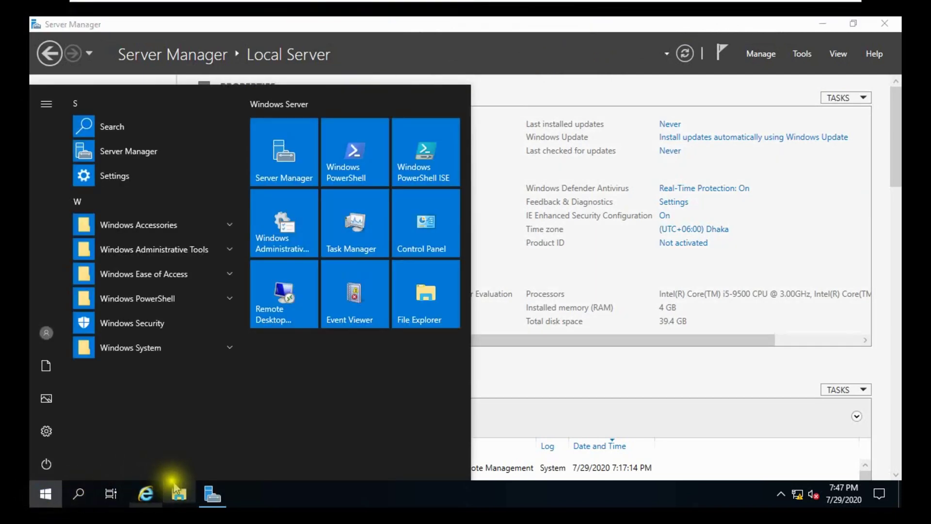
pyautogui.click(190, 490)
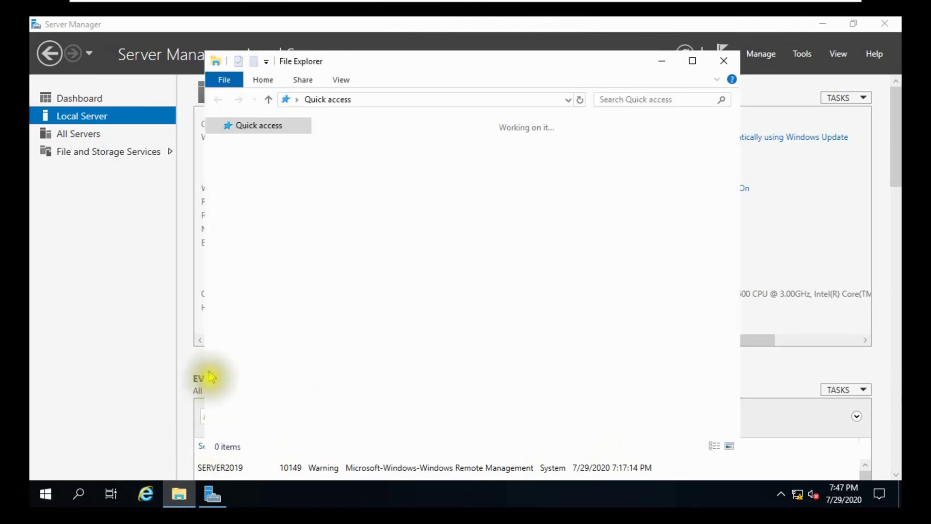
pyautogui.click(253, 220)
pyautogui.rightClick(247, 216)
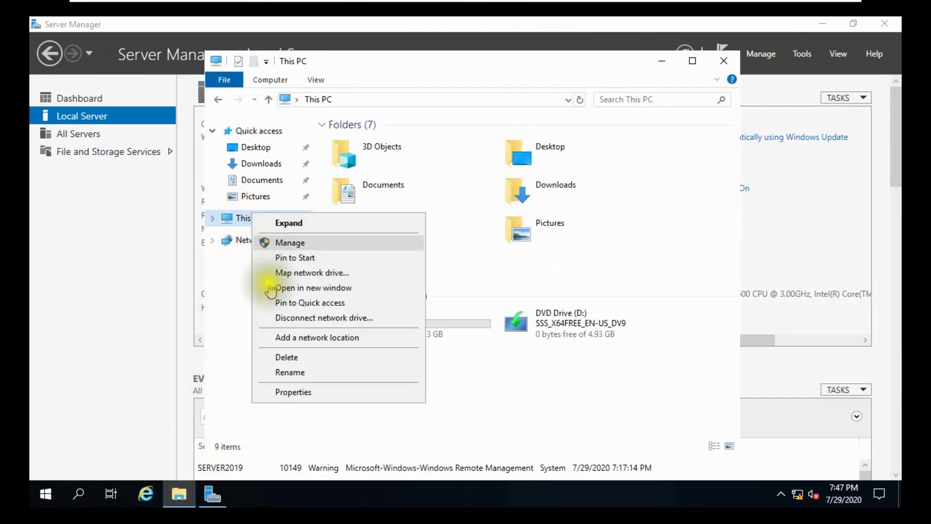
pyautogui.click(281, 390)
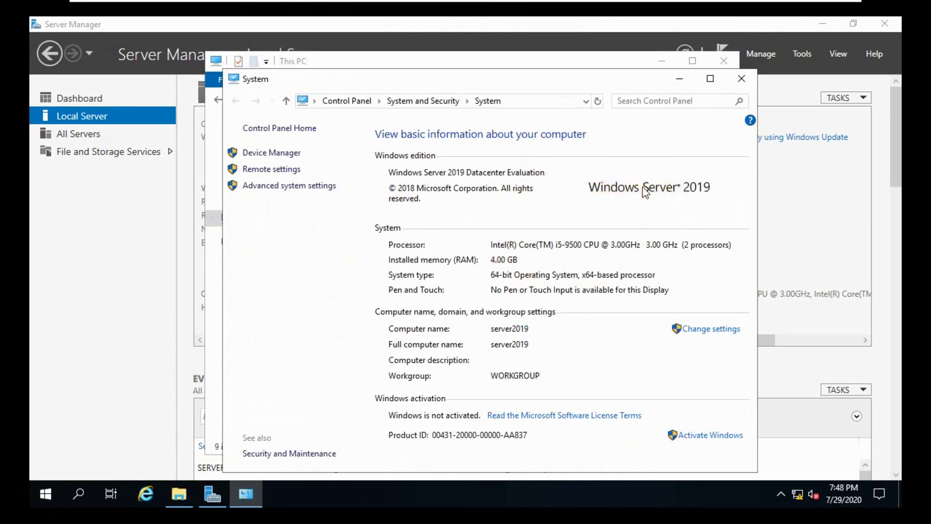
pyautogui.click(679, 81)
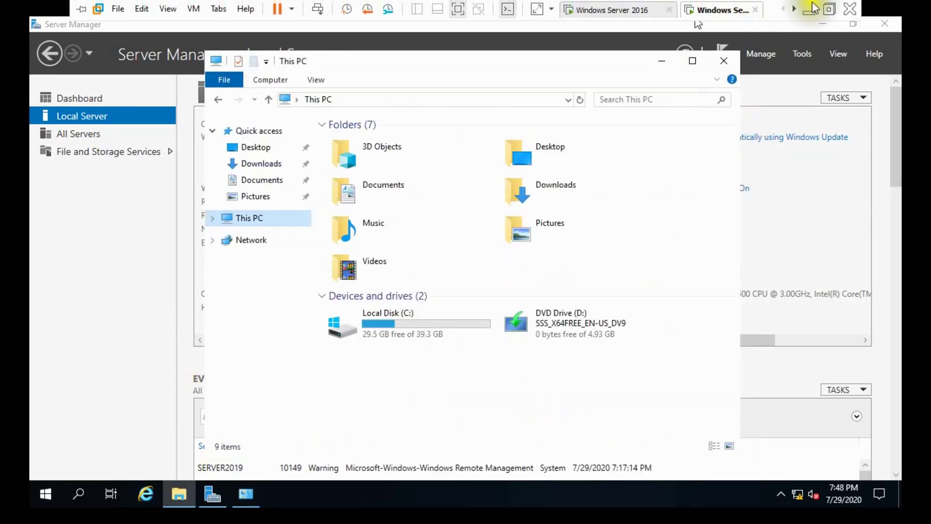
pyautogui.click(820, 6)
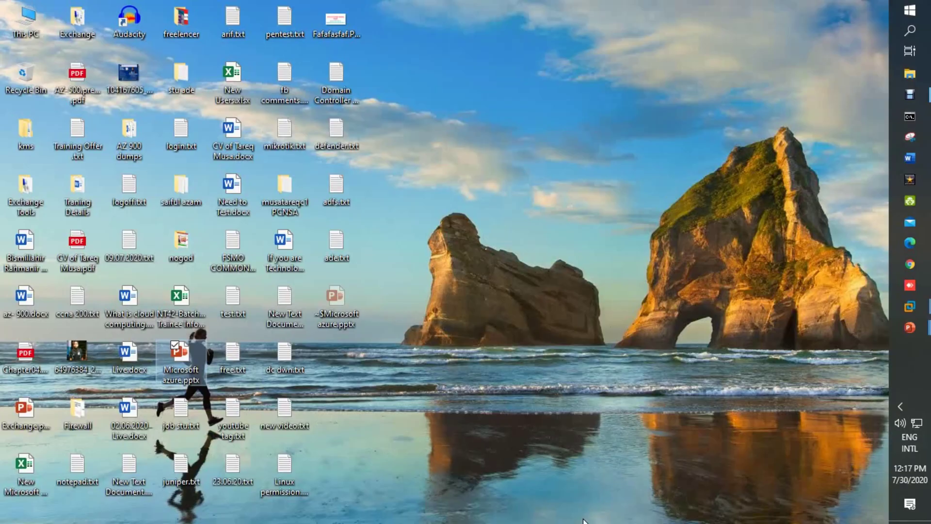
# Return to the Windows Server 2016 VM in full screen and open Server Manager.
pyautogui.moveTo(910, 307)
pyautogui.click(850, 243)
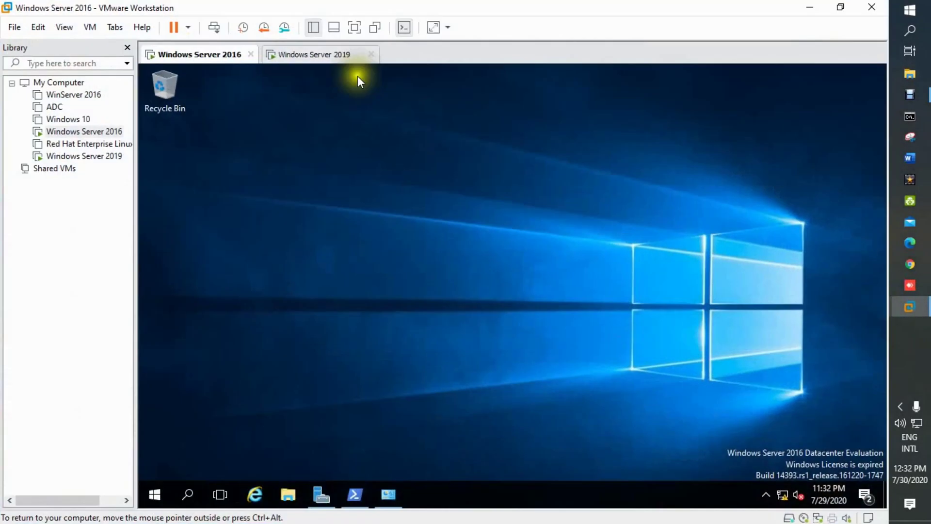
pyautogui.click(354, 22)
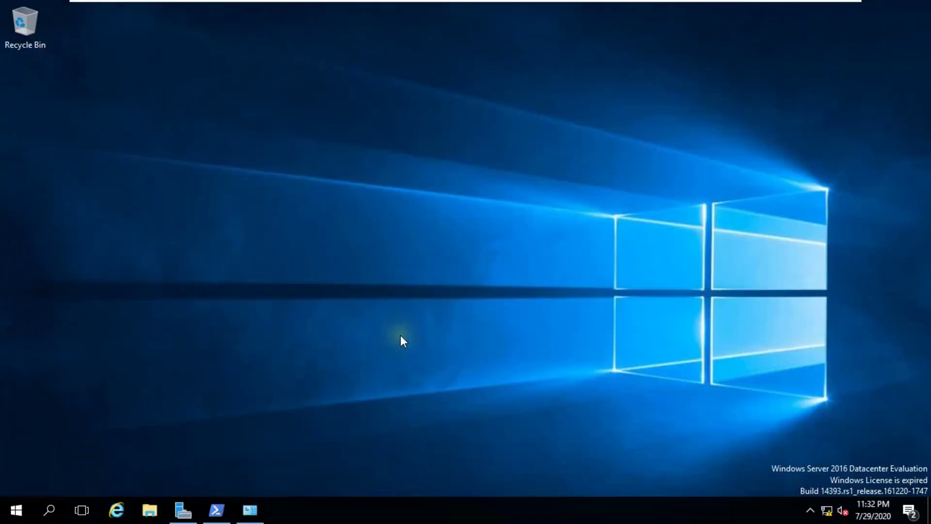
pyautogui.click(185, 503)
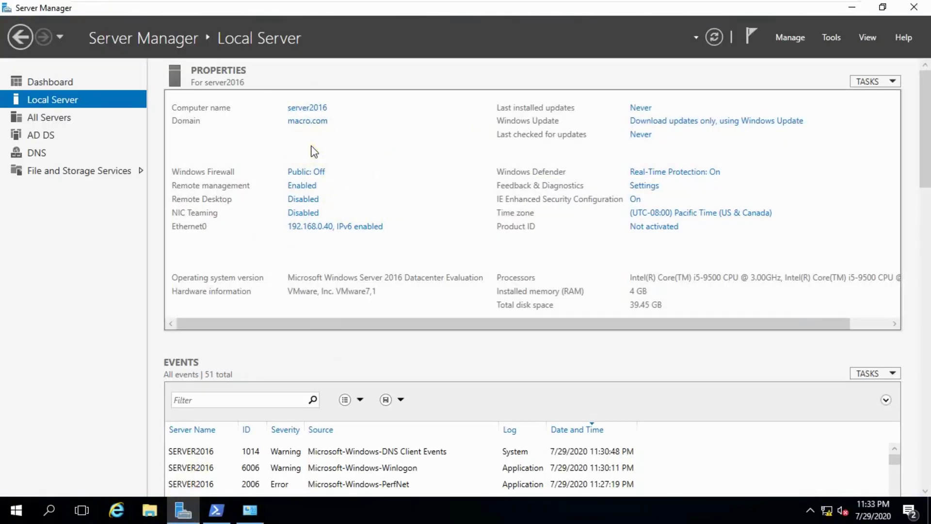
pyautogui.click(298, 114)
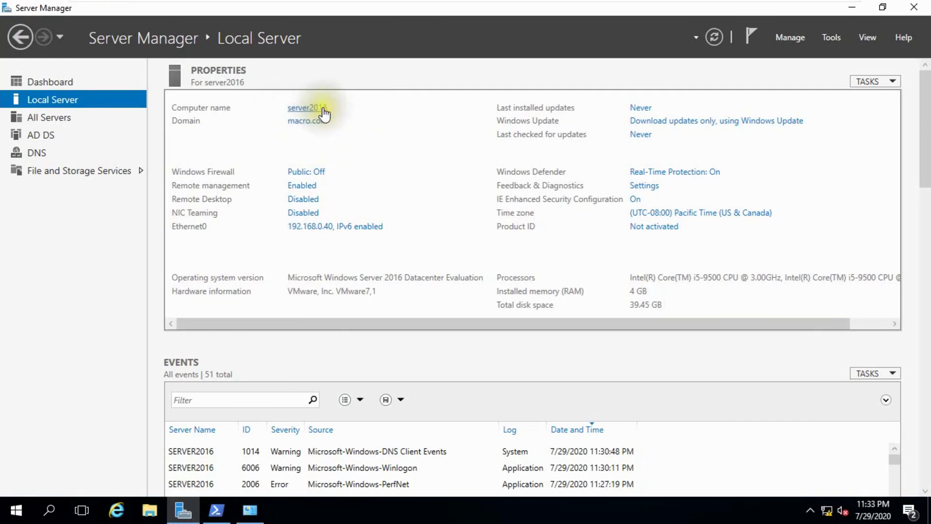
# Change Ethernet0's IPv4 address from 192.168.0.40 to 192.168.0.10, close the network windows, and focus PowerShell.
pyautogui.click(250, 510)
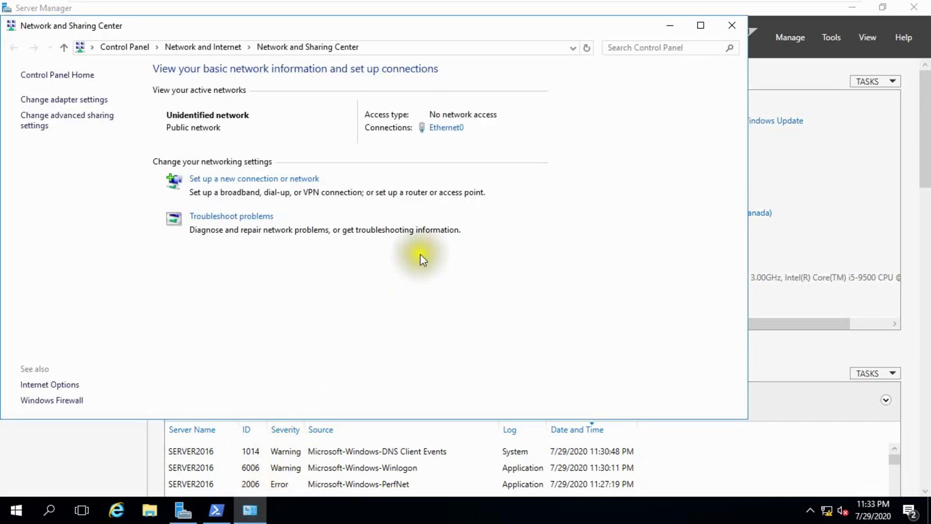
pyautogui.click(442, 128)
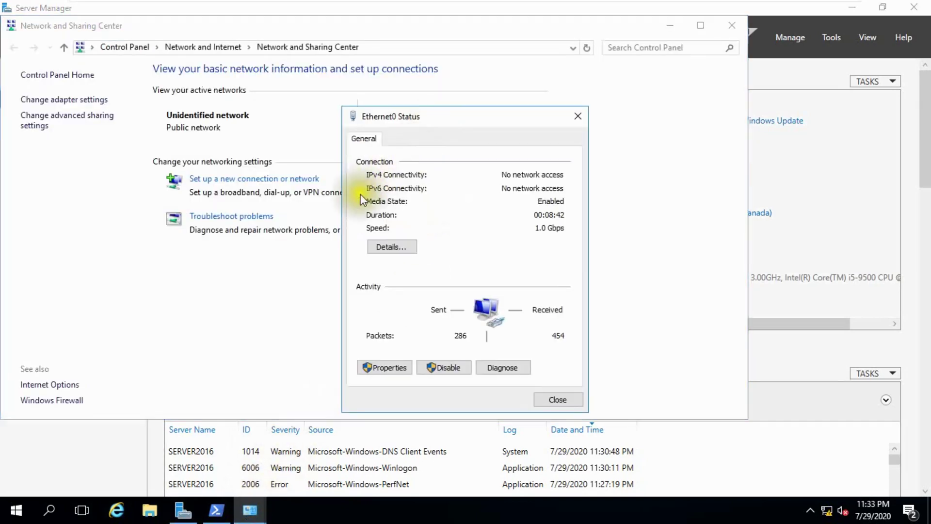
pyautogui.click(384, 368)
pyautogui.doubleClick(466, 275)
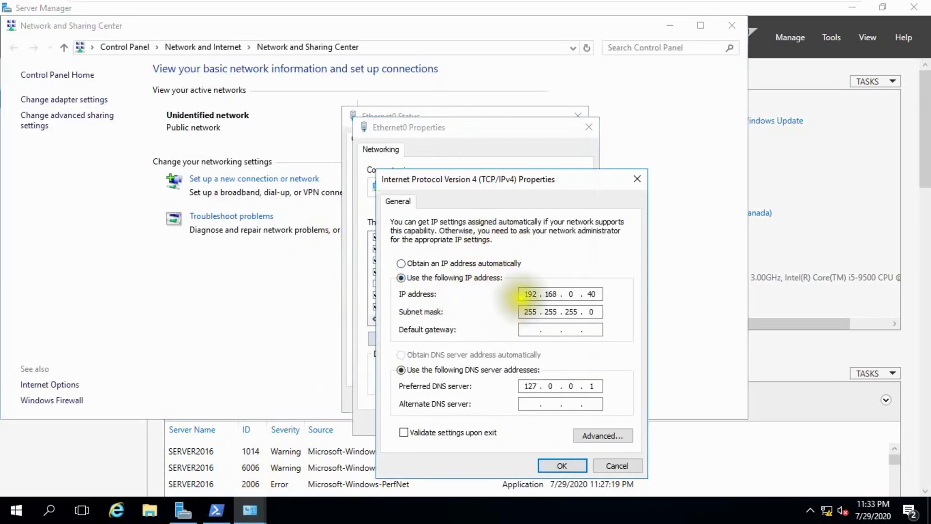
pyautogui.click(594, 294)
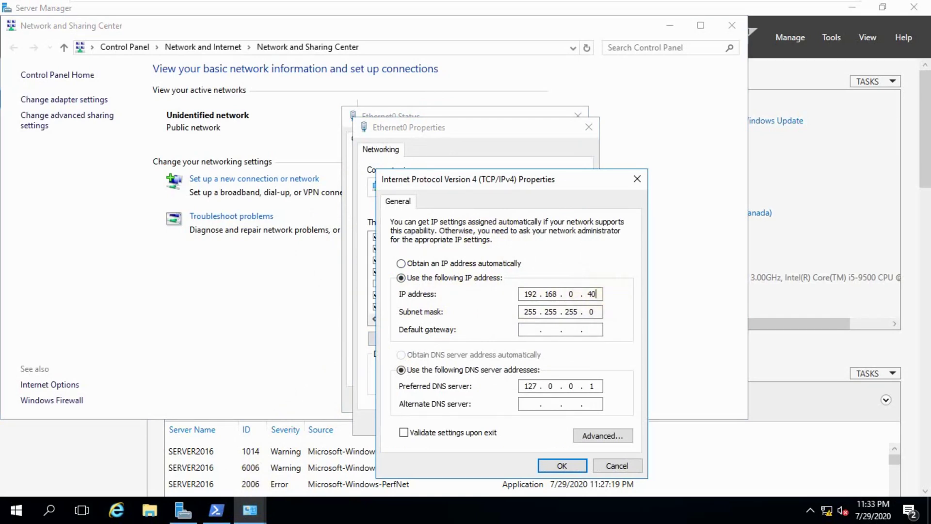
pyautogui.write('10')
pyautogui.click(563, 465)
pyautogui.click(517, 421)
pyautogui.click(557, 399)
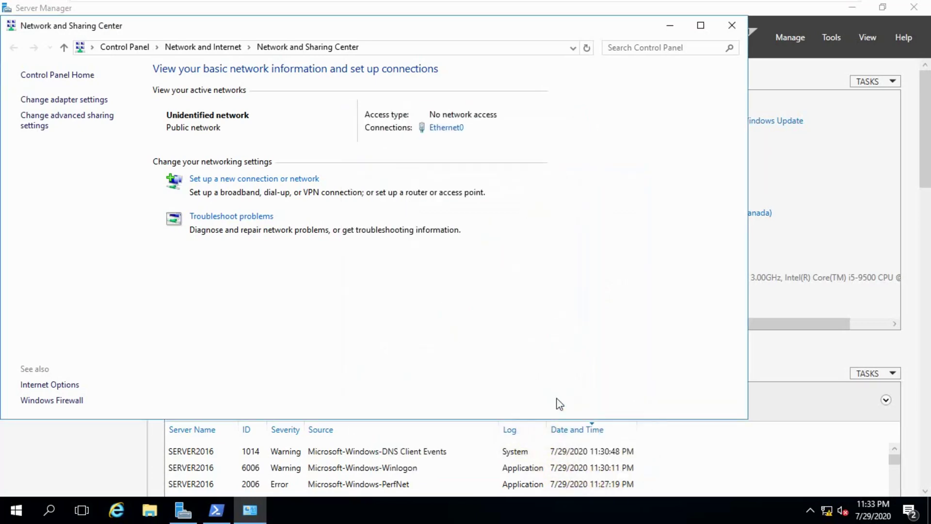
pyautogui.click(730, 26)
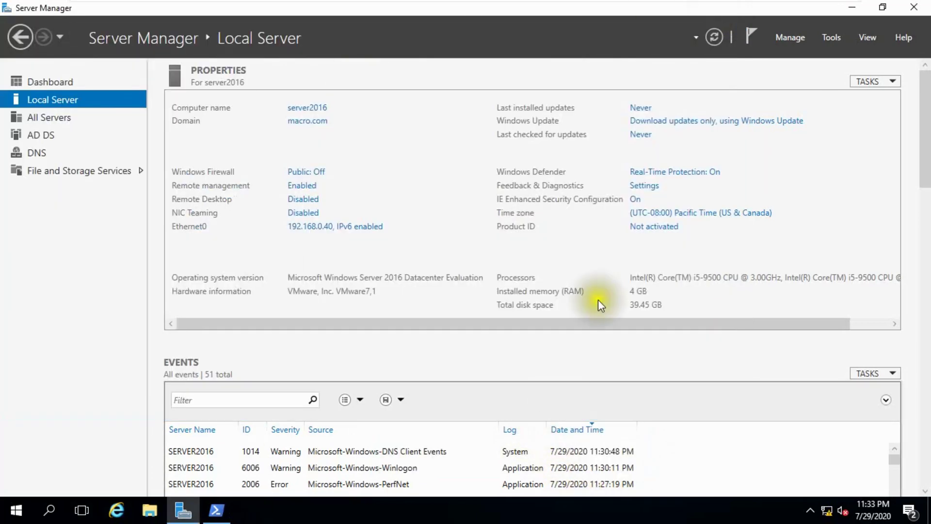
pyautogui.click(218, 514)
pyautogui.click(322, 250)
# Run netdom query fsmo and highlight the five roles held by server2016.macro.com.
pyautogui.click(350, 216)
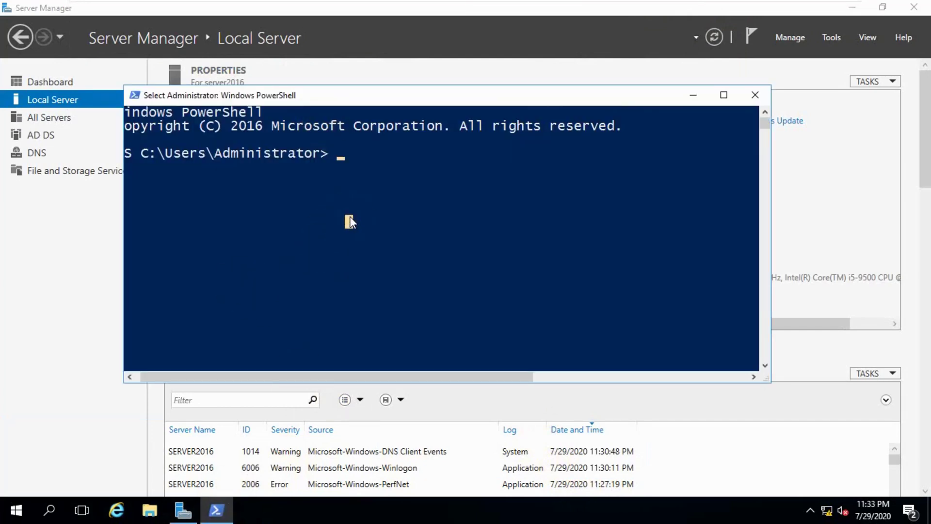
pyautogui.write('netd')
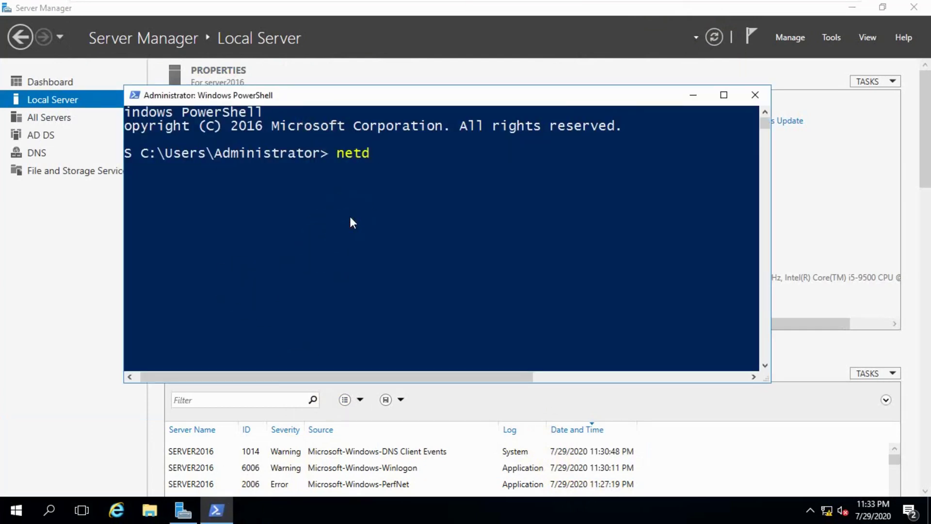
pyautogui.write('om query f')
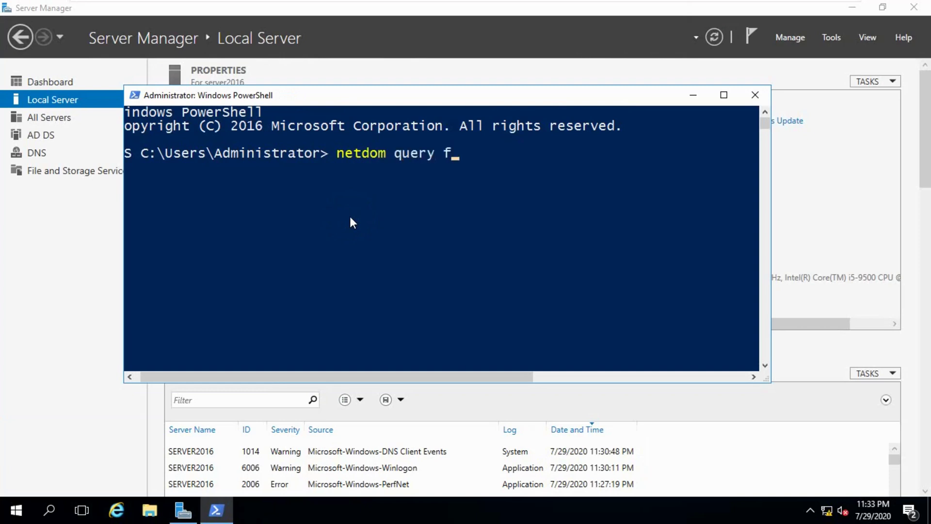
pyautogui.write('smo')
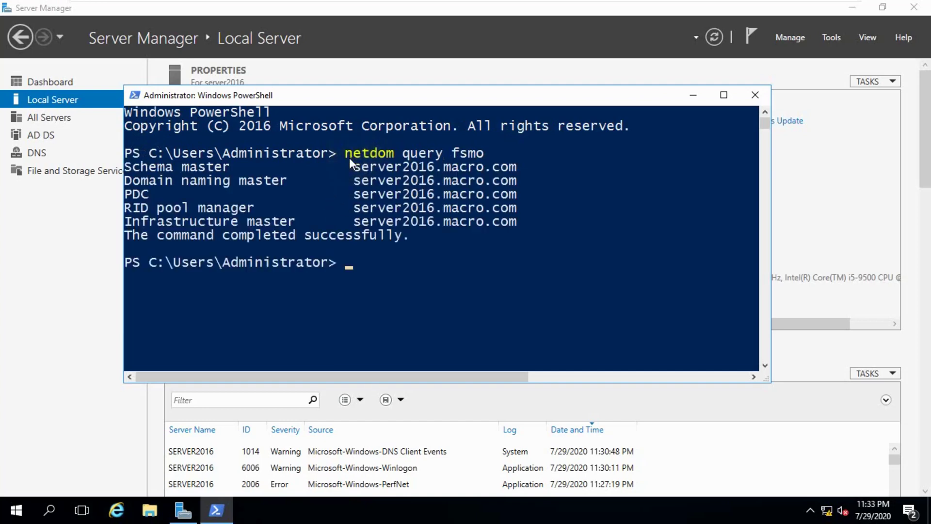
pyautogui.moveTo(353, 168); pyautogui.dragTo(507, 235)
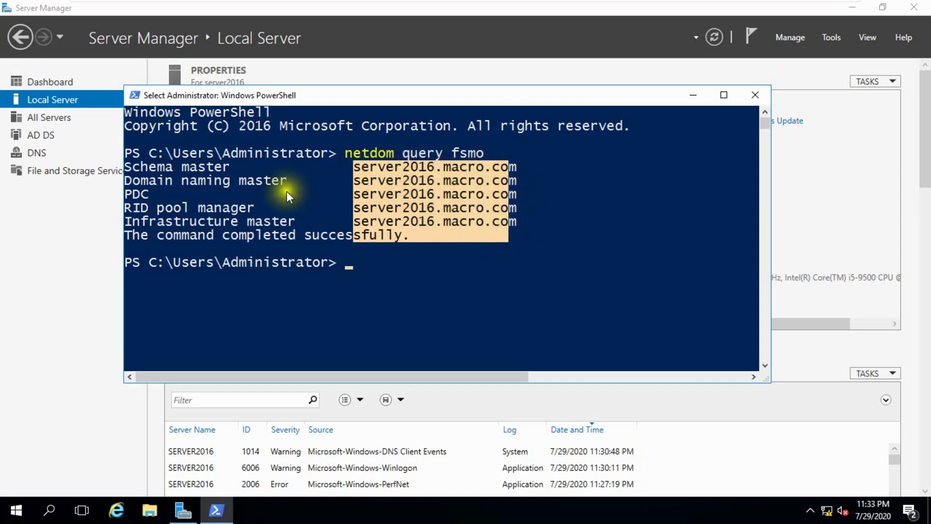
pyautogui.moveTo(125, 165); pyautogui.dragTo(388, 239)
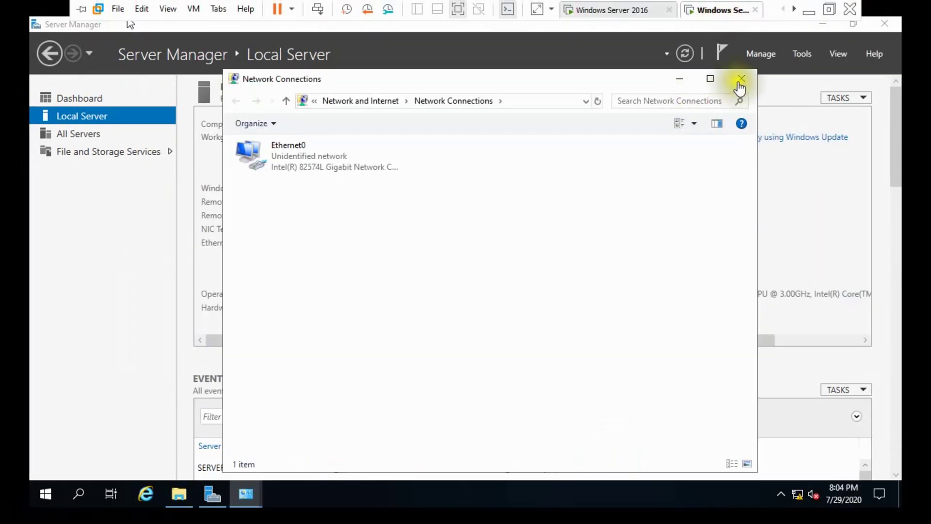
# Open server2019's Ethernet0 IPv4 properties to review static IP 192.168.0.20 and DNS 192.168.0.10.
pyautogui.click(742, 79)
pyautogui.click(246, 494)
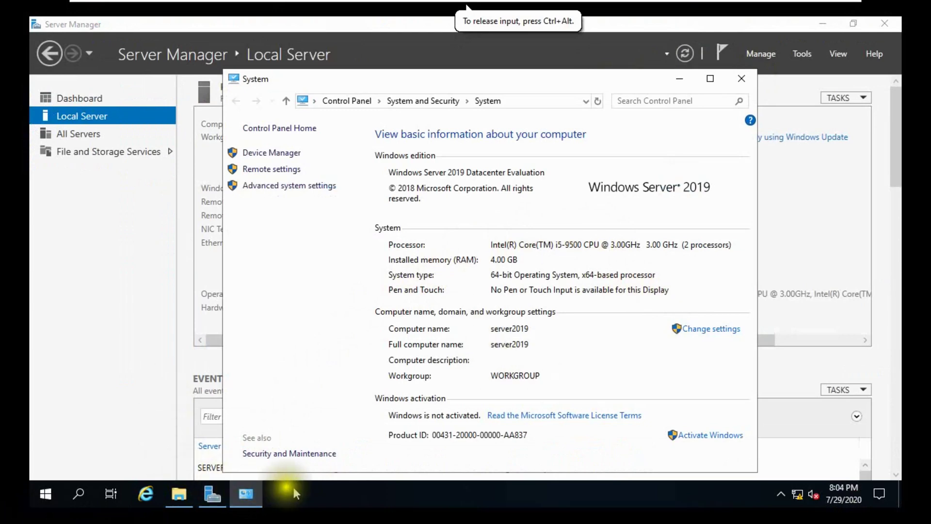
pyautogui.rightClick(797, 501)
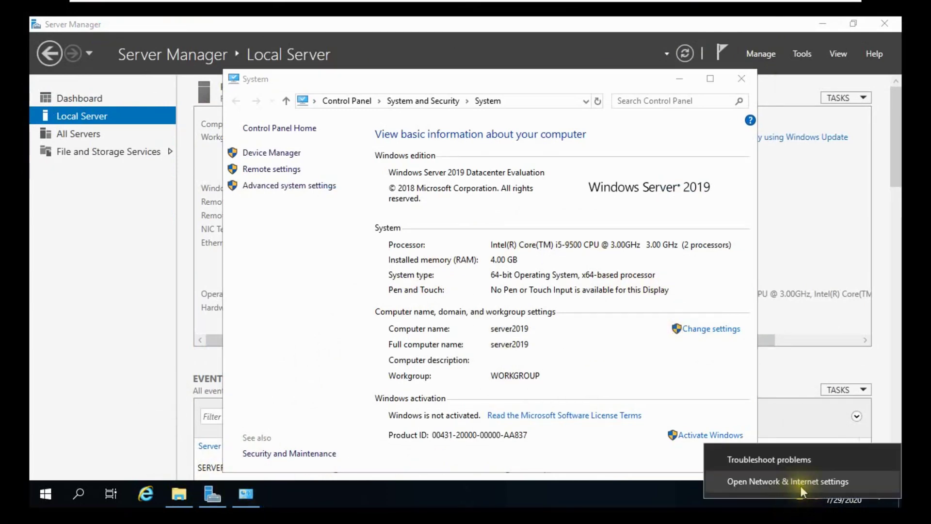
pyautogui.click(800, 482)
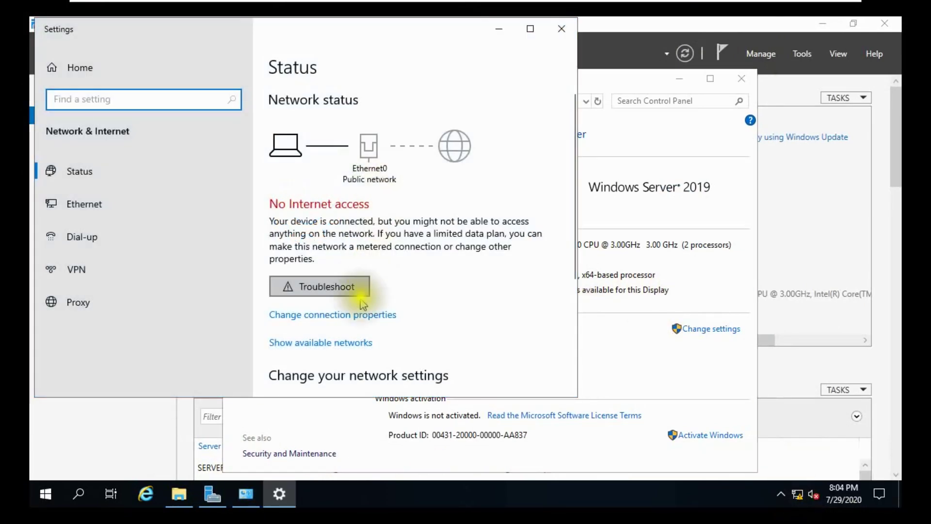
pyautogui.scroll(-5, 354, 340)
pyautogui.click(350, 324)
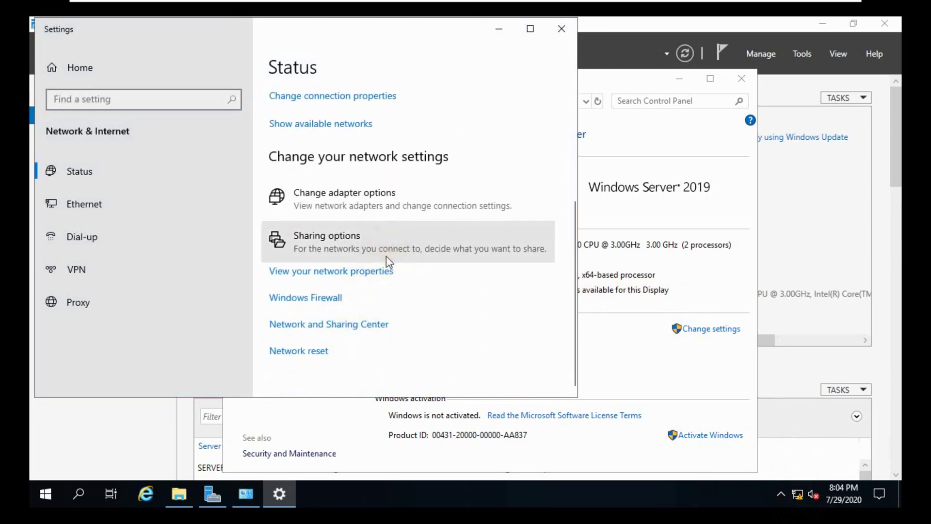
pyautogui.click(656, 181)
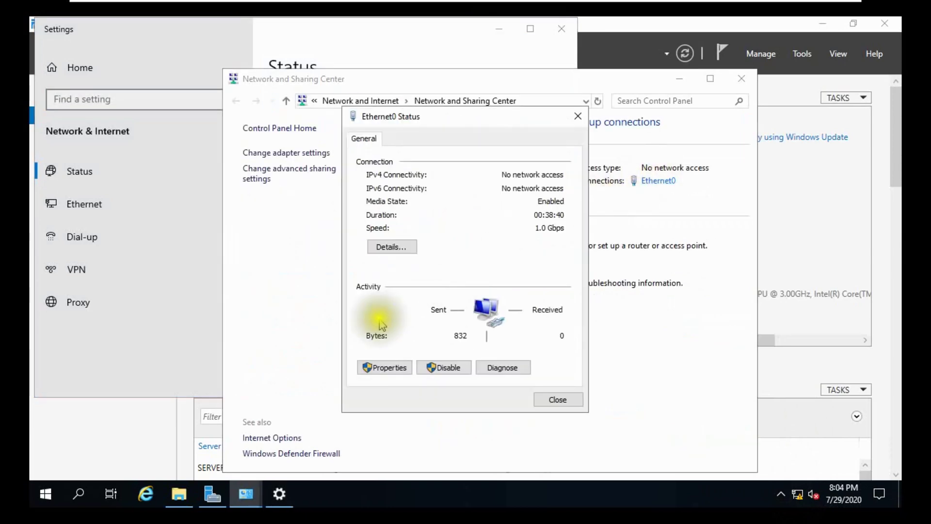
pyautogui.click(376, 367)
pyautogui.doubleClick(478, 272)
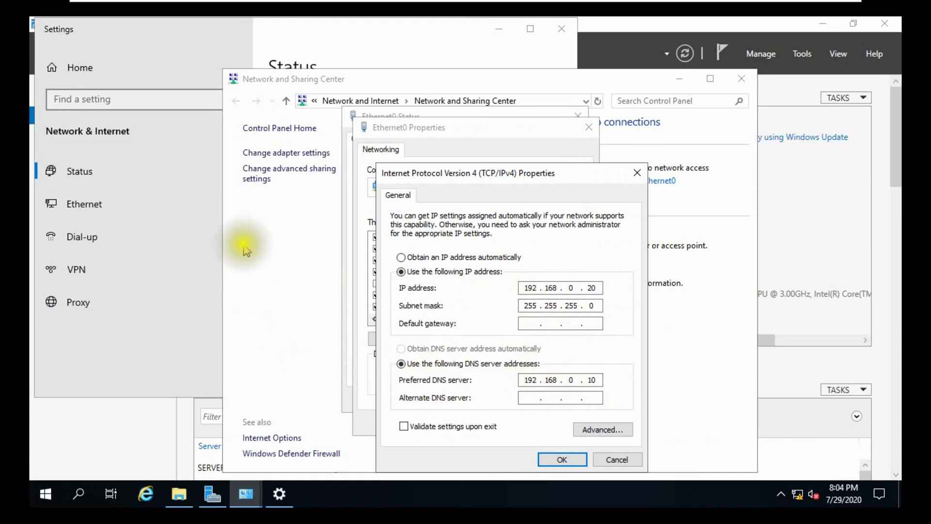
# Close the IPv4, adapter, status, Sharing Center, Settings and System windows back to Server Manager.
pyautogui.click(558, 459)
pyautogui.click(517, 421)
pyautogui.click(561, 398)
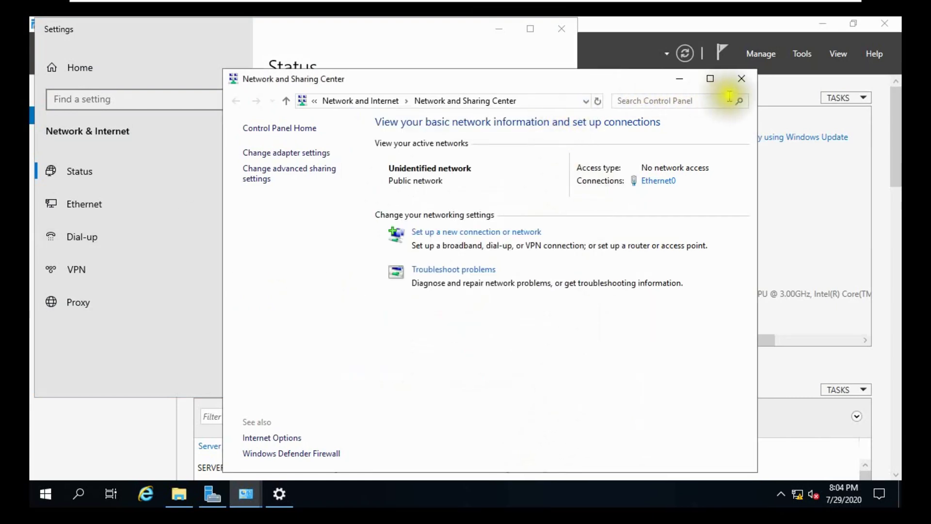
pyautogui.click(742, 78)
pyautogui.click(561, 28)
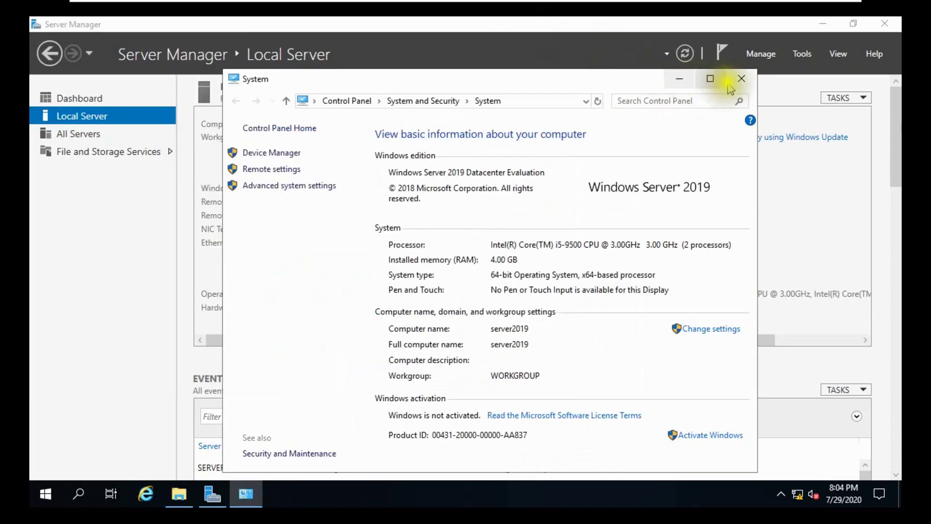
pyautogui.click(741, 78)
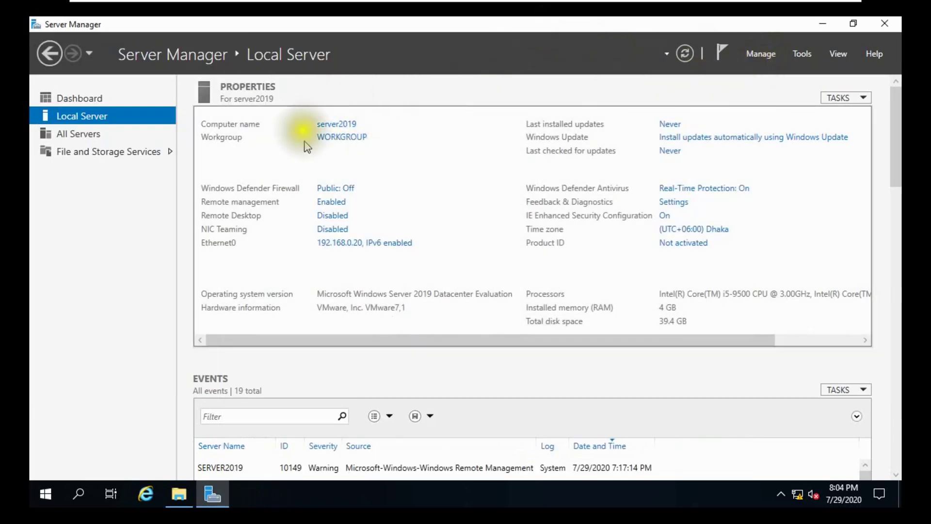
pyautogui.click(762, 56)
# Start Add Roles and Features with role-based installation targeting server2019.
pyautogui.click(771, 71)
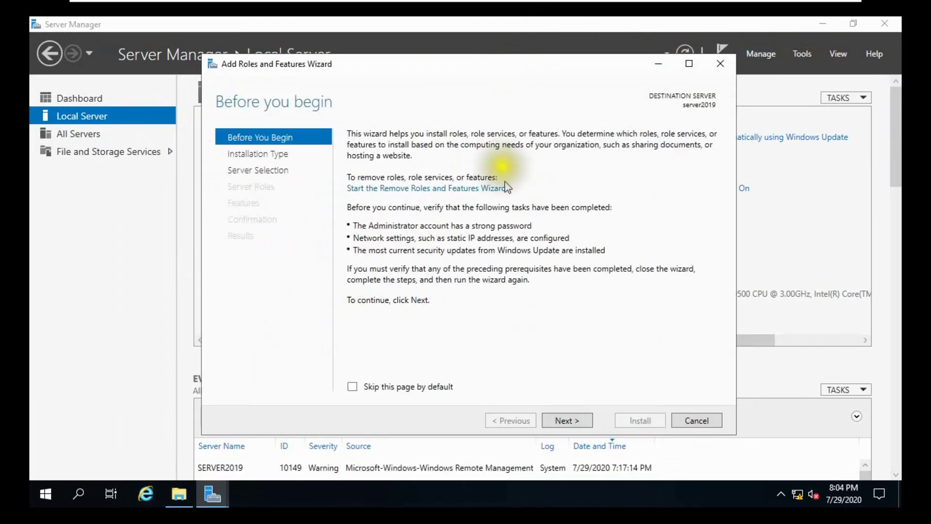
pyautogui.click(562, 420)
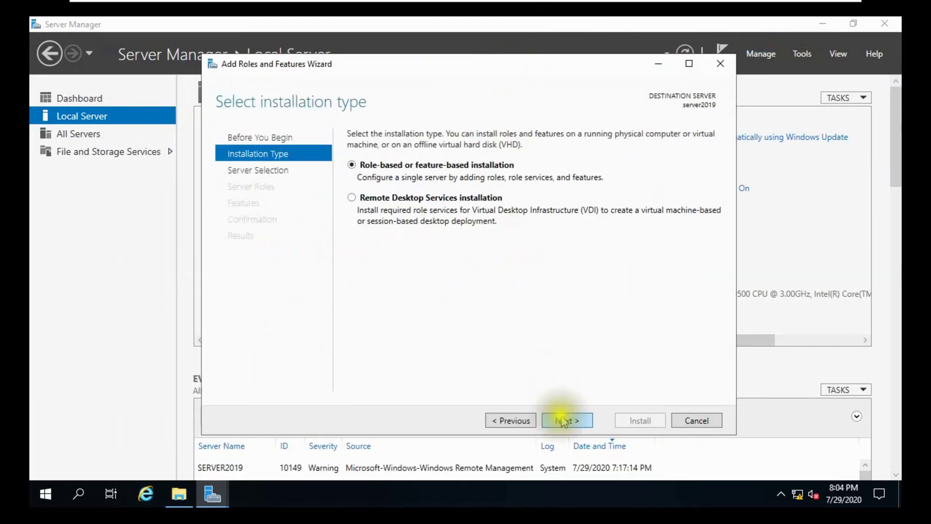
pyautogui.click(658, 64)
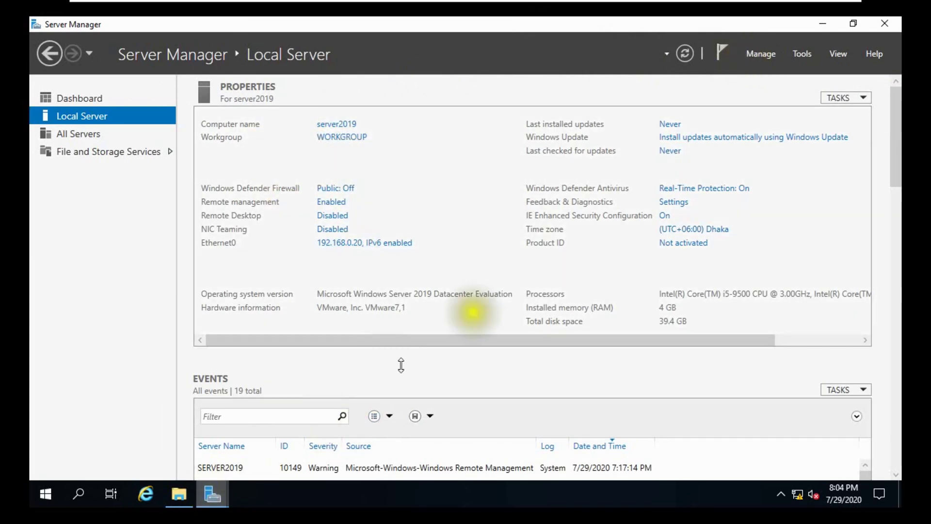
pyautogui.click(763, 54)
pyautogui.click(770, 76)
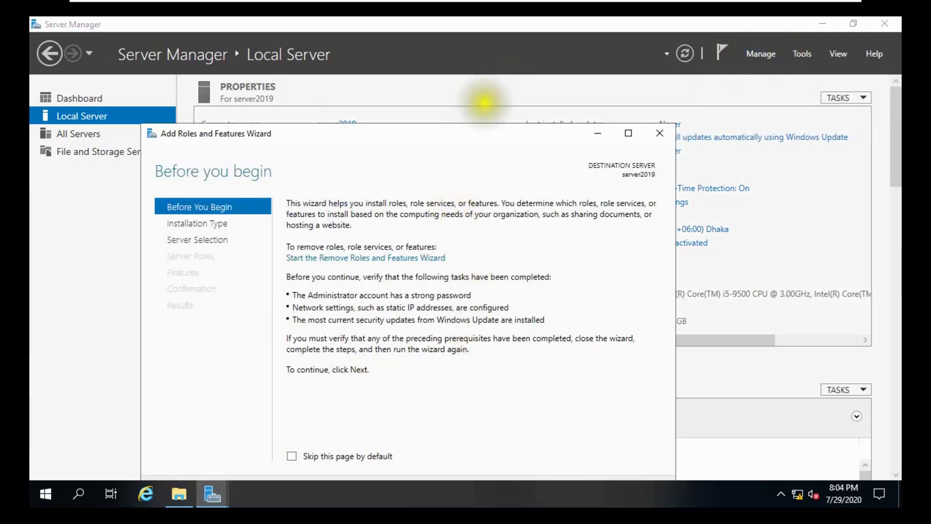
pyautogui.click(524, 427)
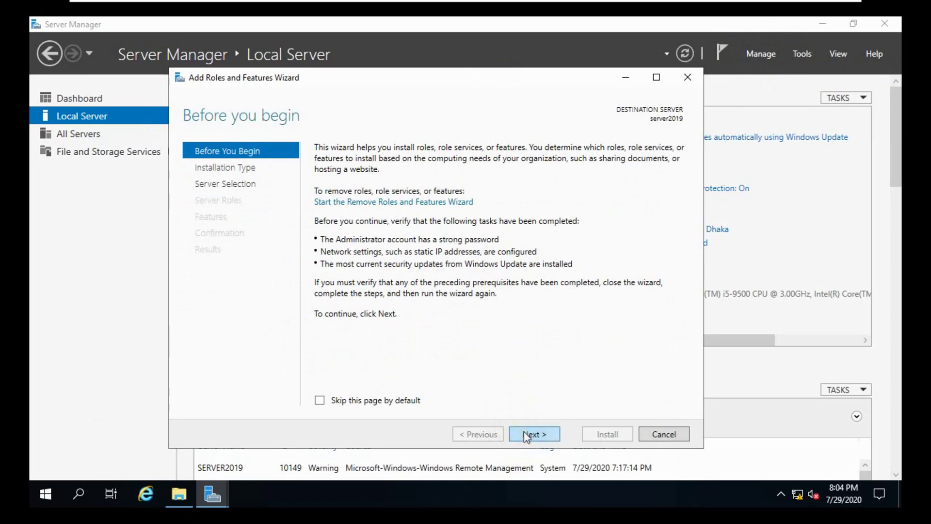
pyautogui.click(524, 433)
pyautogui.click(524, 432)
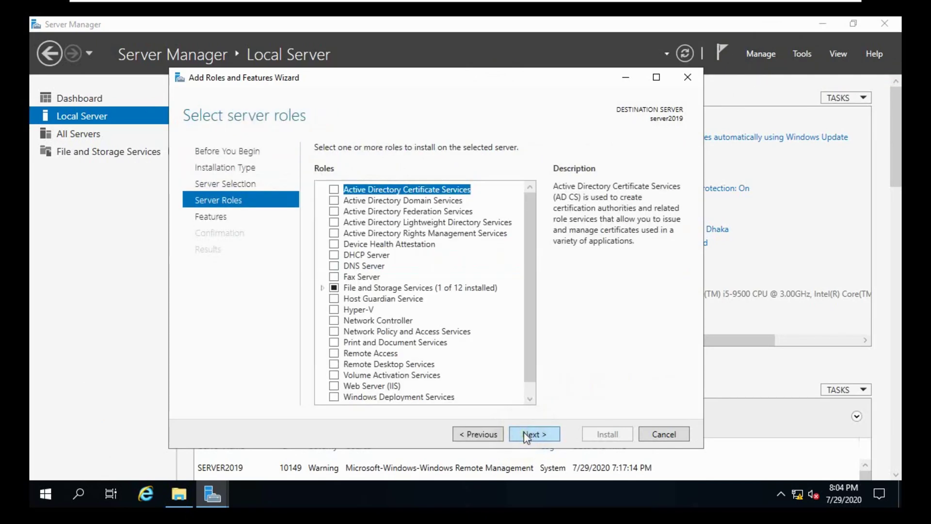
# Select Active Directory Domain Services with its management features and install it.
pyautogui.click(334, 201)
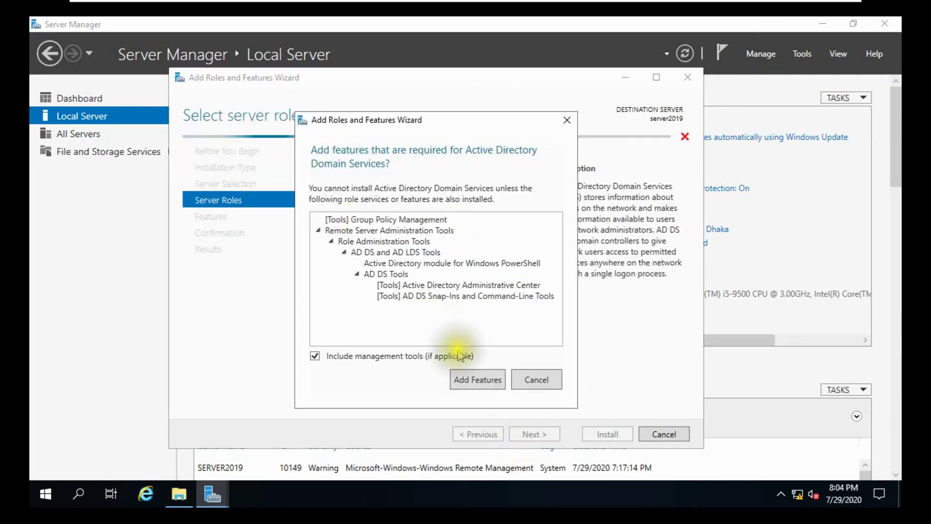
pyautogui.click(474, 378)
pyautogui.click(532, 434)
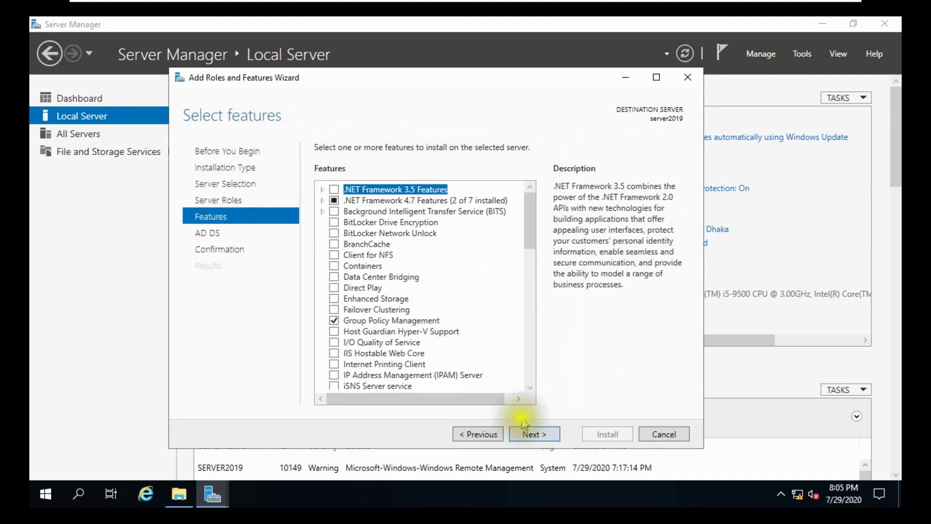
pyautogui.click(530, 436)
pyautogui.click(530, 434)
pyautogui.click(604, 435)
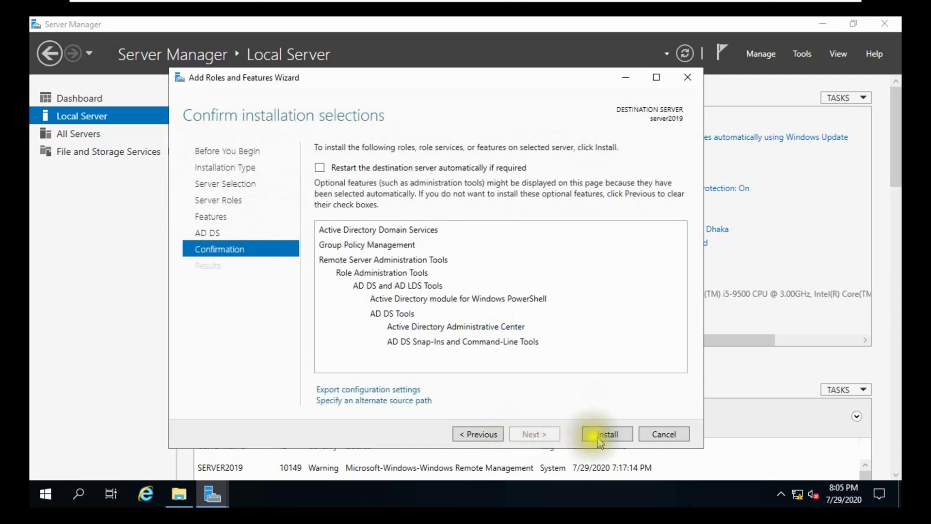
# Exit full screen, reposition the wizard, and start promoting server2019 to a domain controller.
pyautogui.moveTo(697, 1)
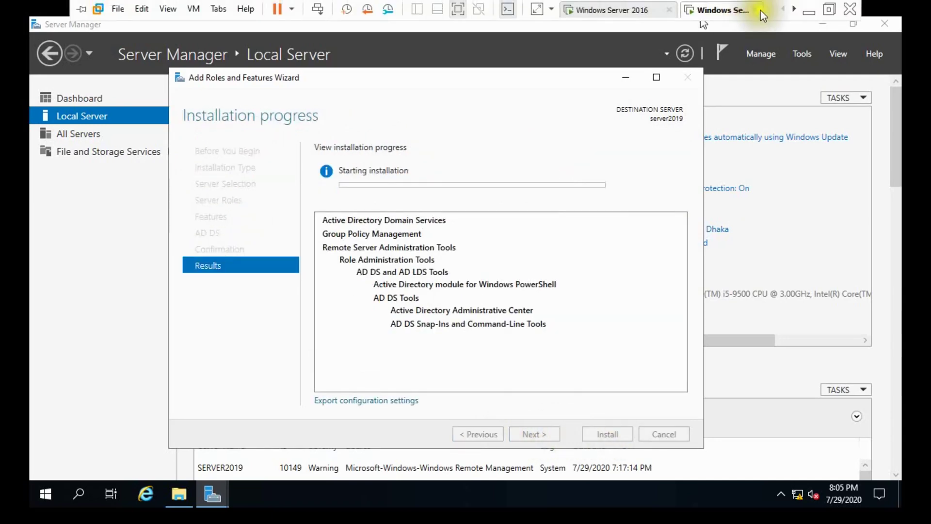
pyautogui.click(821, 8)
pyautogui.moveTo(530, 124); pyautogui.dragTo(501, 105)
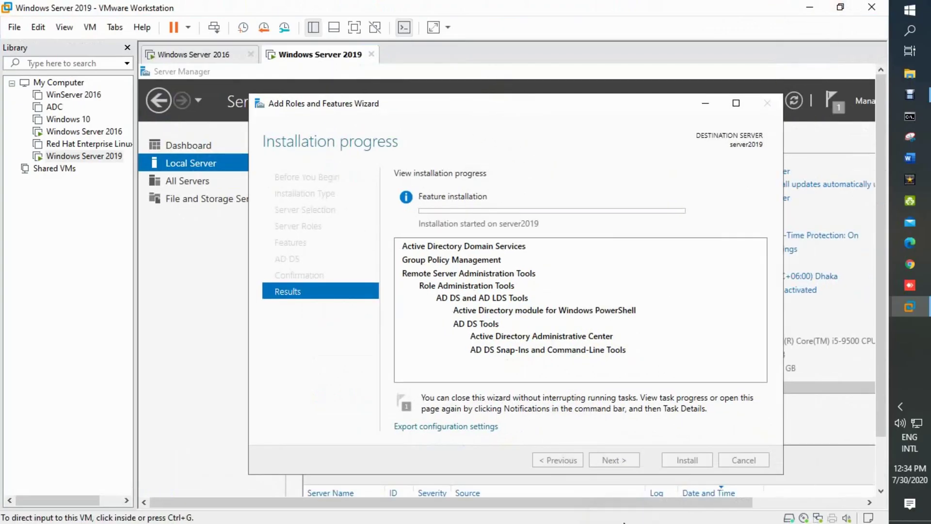
pyautogui.click(243, 482)
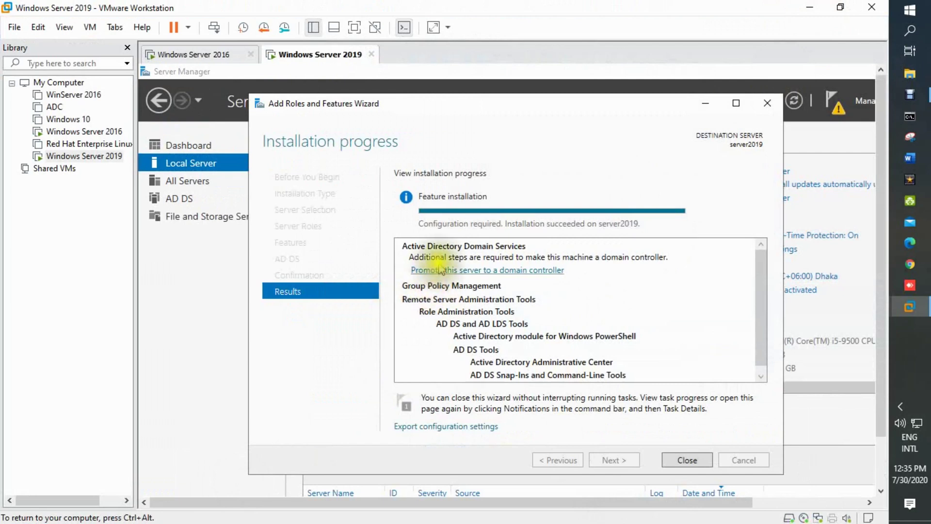
pyautogui.click(440, 270)
pyautogui.click(450, 273)
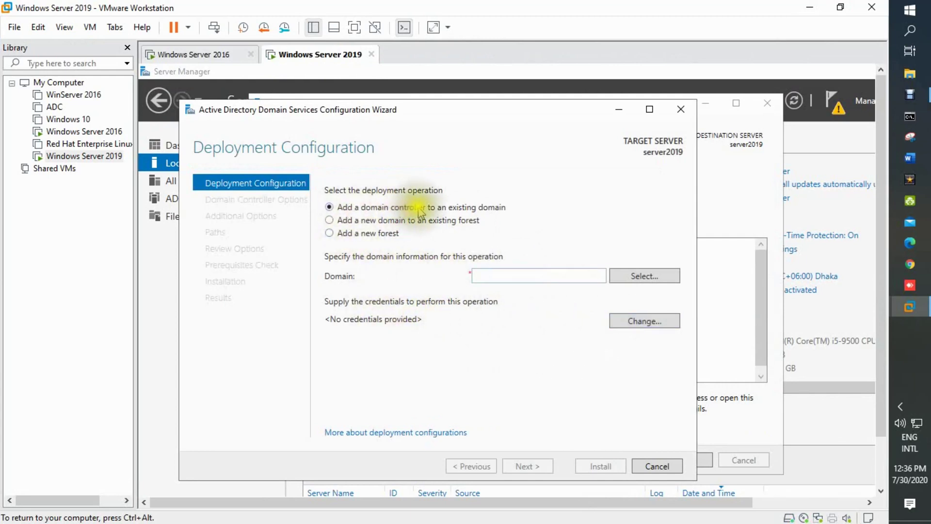
# Enter domain administrator credentials, pick macro.com as the domain, and continue to Domain Controller Options.
pyautogui.click(626, 318)
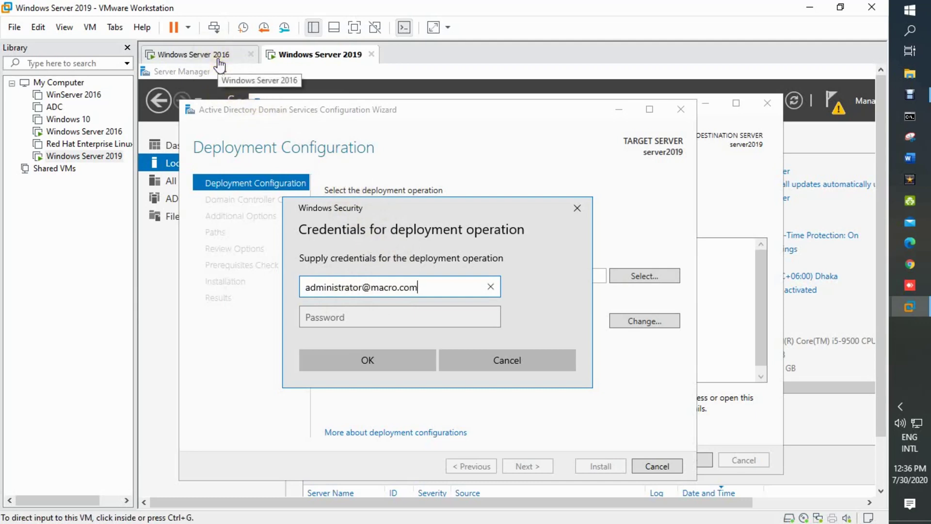
pyautogui.click(335, 315)
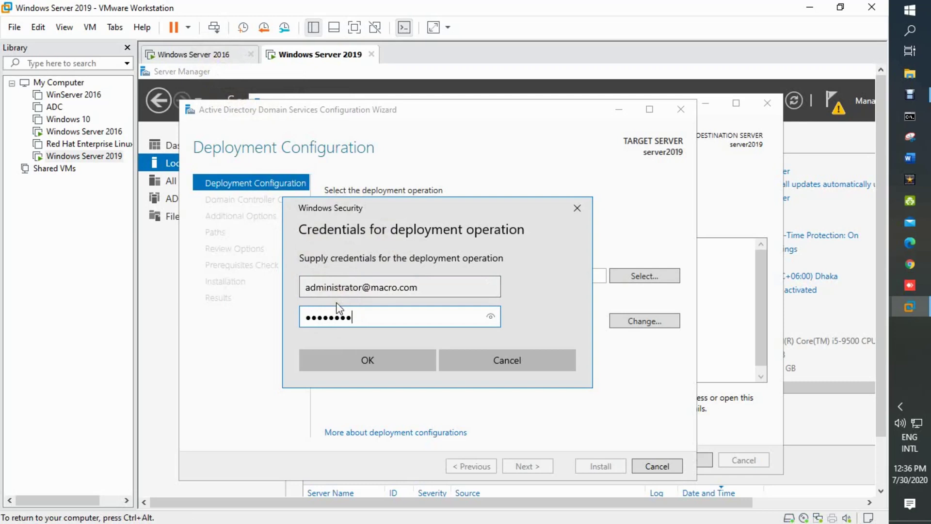
pyautogui.press('Return')
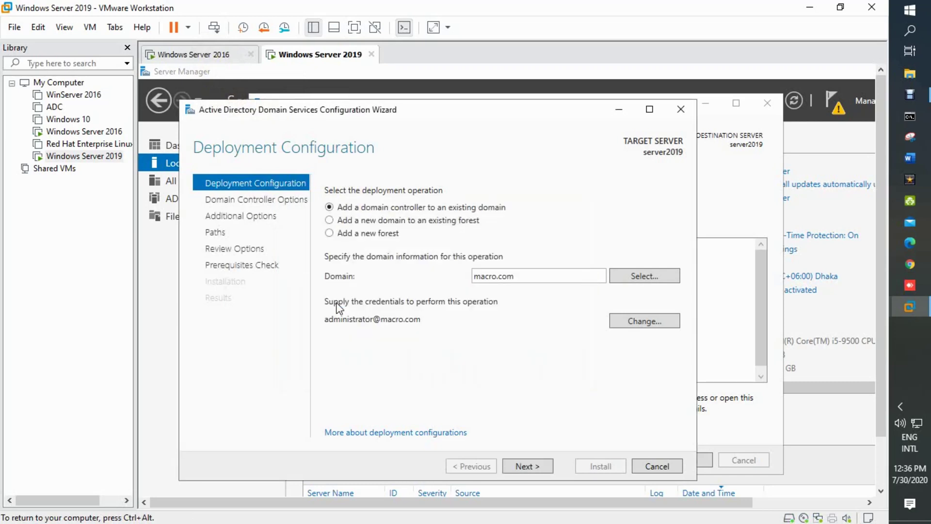
pyautogui.click(622, 279)
pyautogui.click(236, 184)
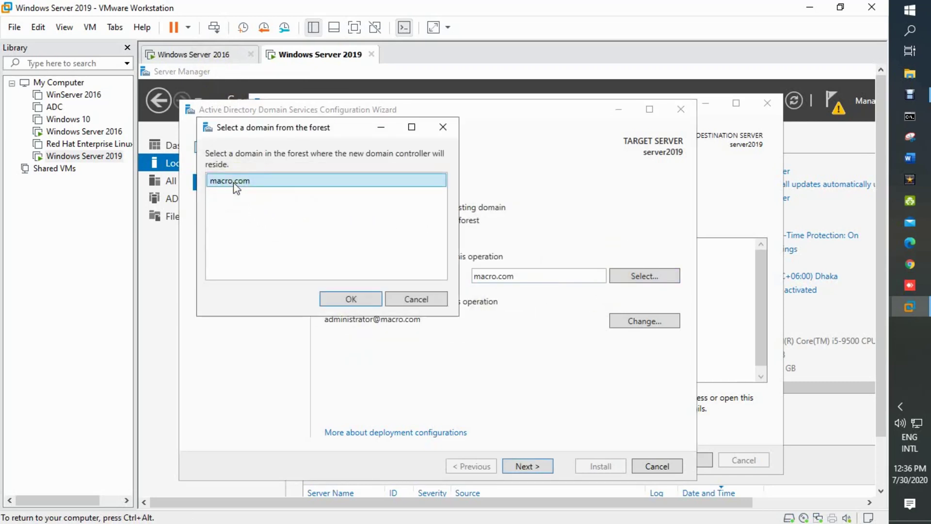
pyautogui.click(325, 299)
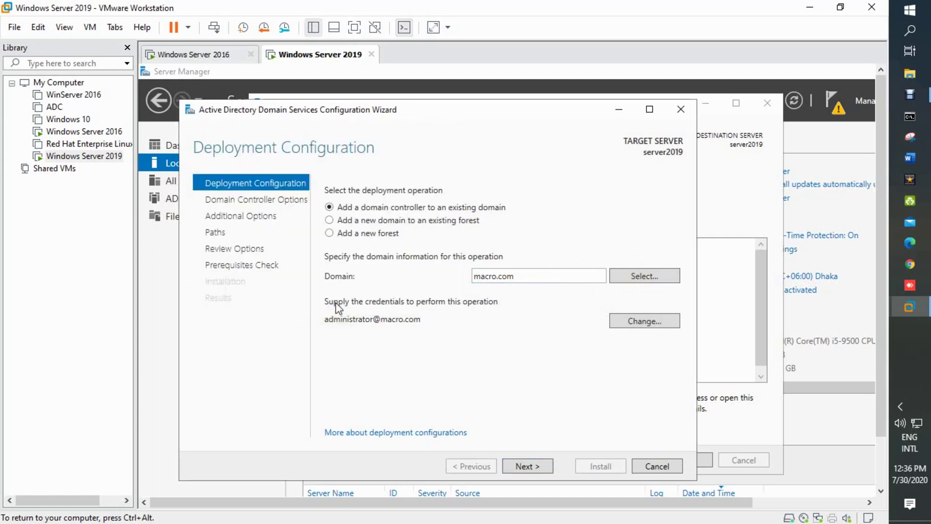
pyautogui.click(524, 465)
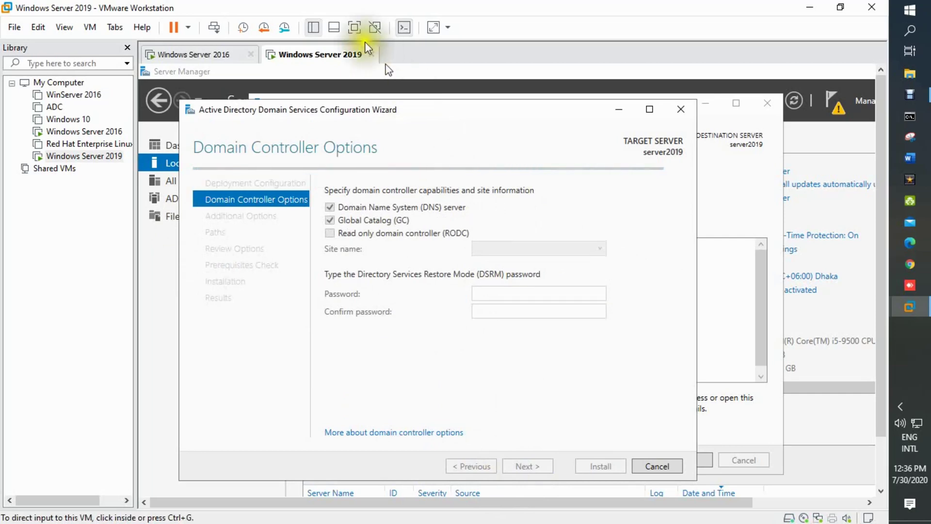
pyautogui.click(354, 27)
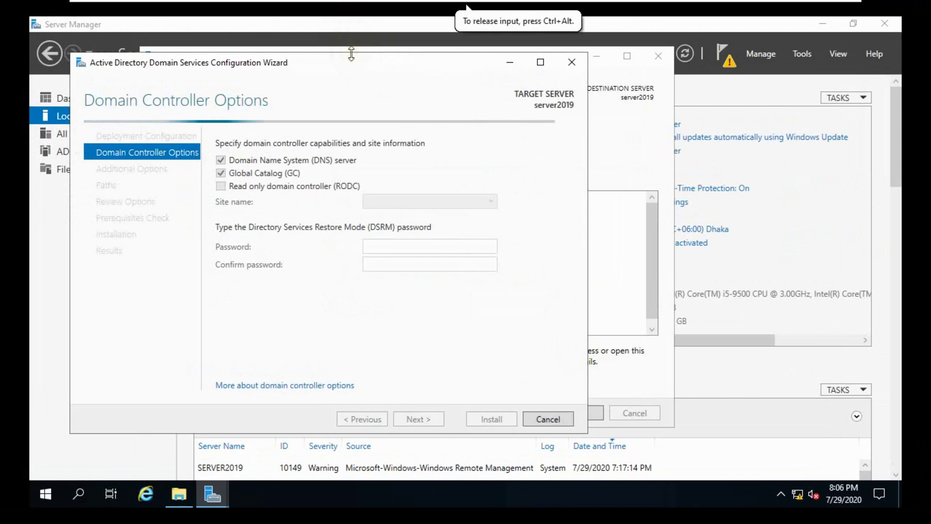
# Enter the Directory Services Restore Mode password and continue past the controller and DNS options.
pyautogui.moveTo(355, 68); pyautogui.dragTo(494, 89)
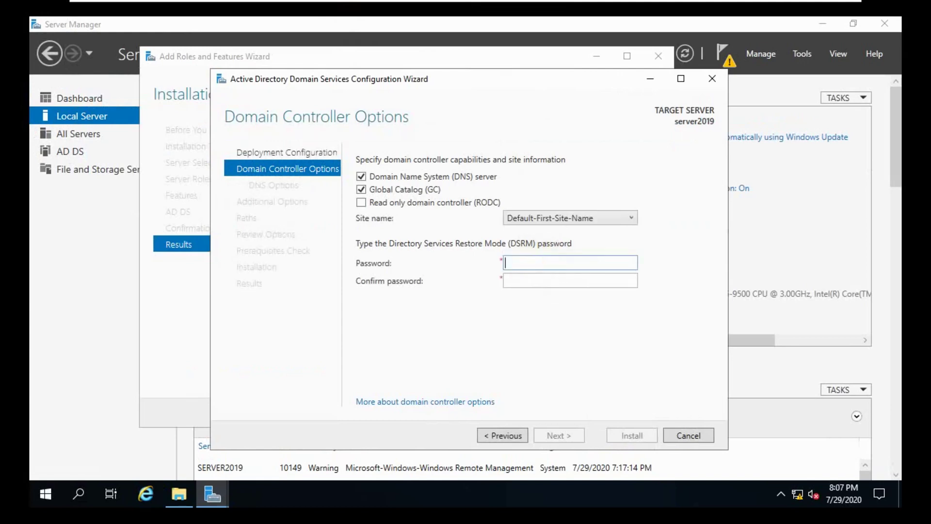
pyautogui.write('•')
pyautogui.press('Tab')
pyautogui.write('•')
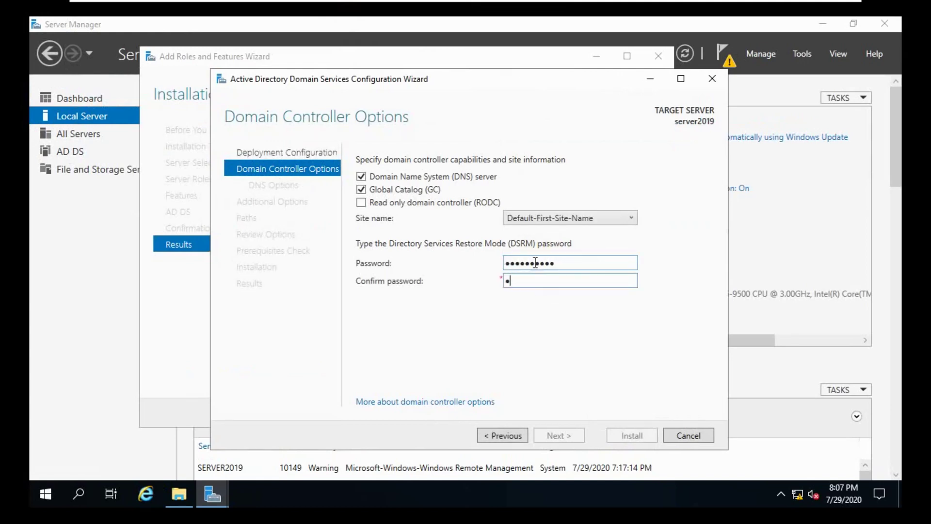
pyautogui.press('Return')
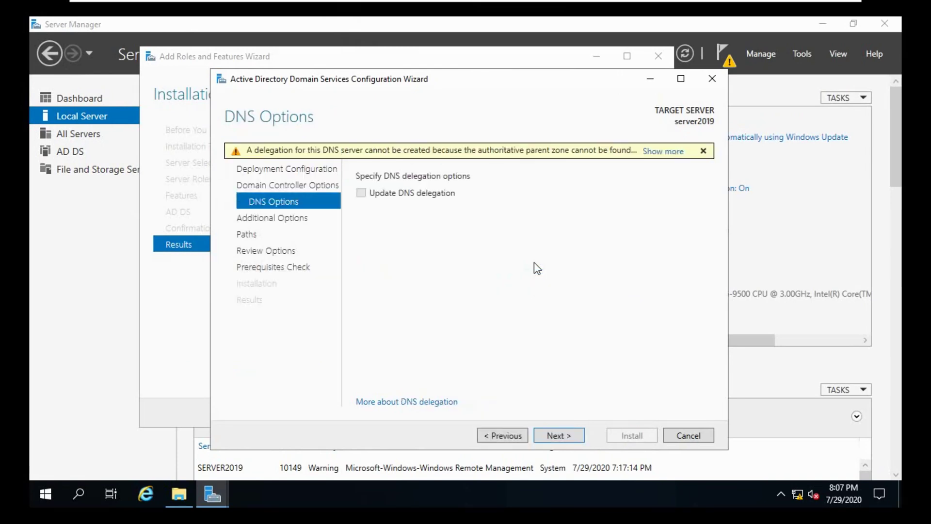
pyautogui.click(546, 435)
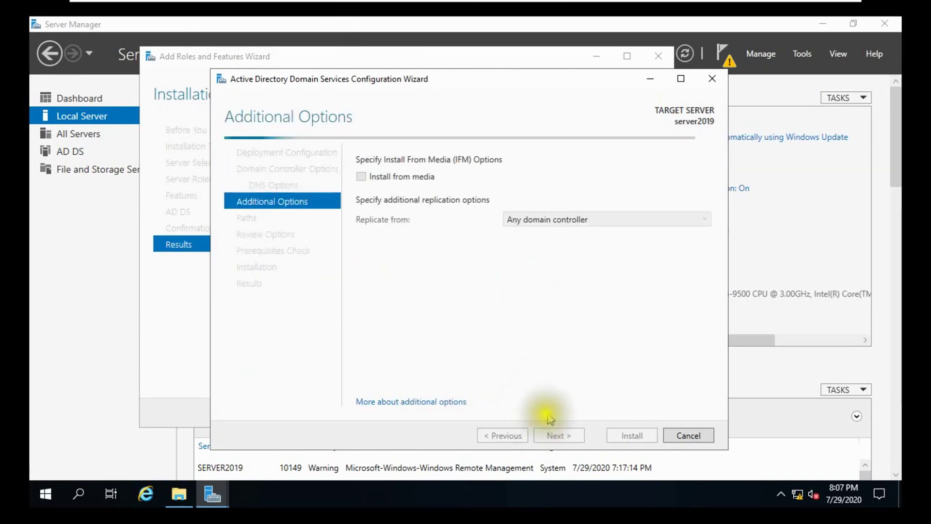
# Replicate from server2016.macro.com and advance through Paths and Review Options to Prerequisites Check.
pyautogui.click(578, 229)
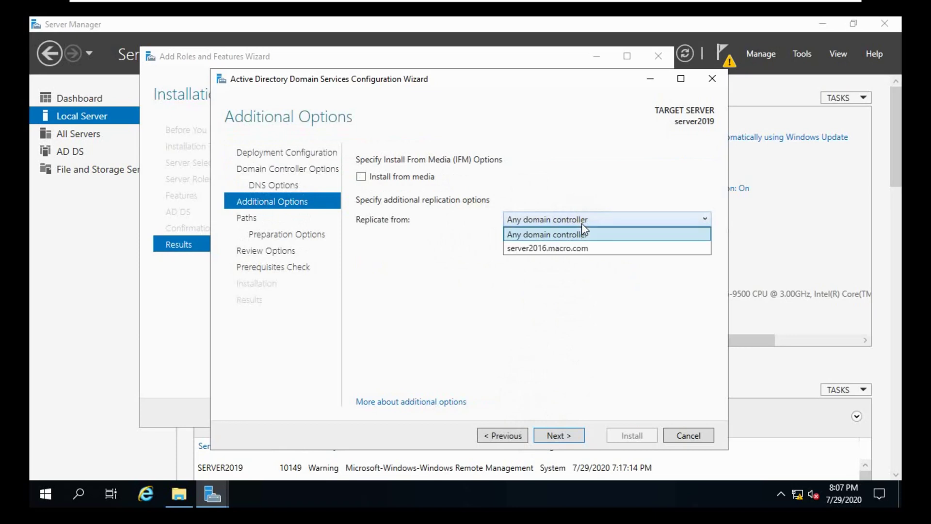
pyautogui.click(550, 250)
pyautogui.click(544, 435)
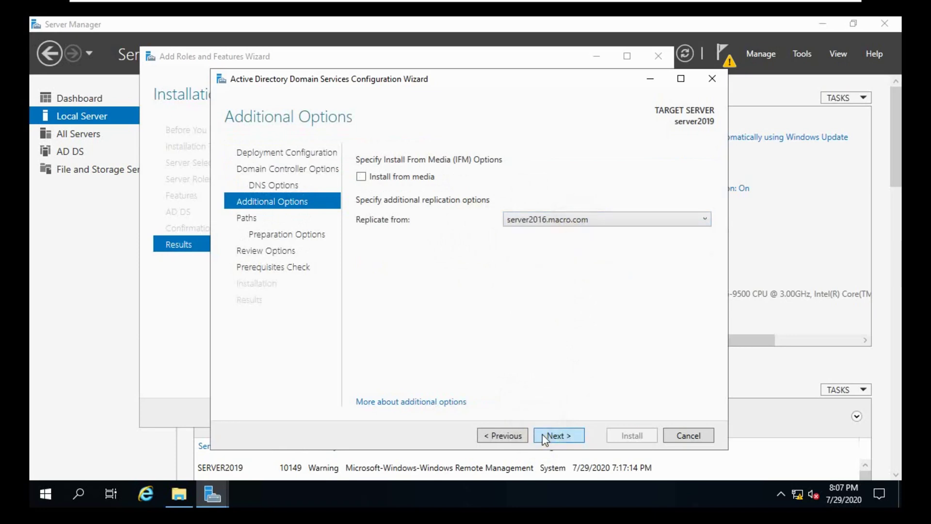
pyautogui.click(546, 435)
pyautogui.click(547, 436)
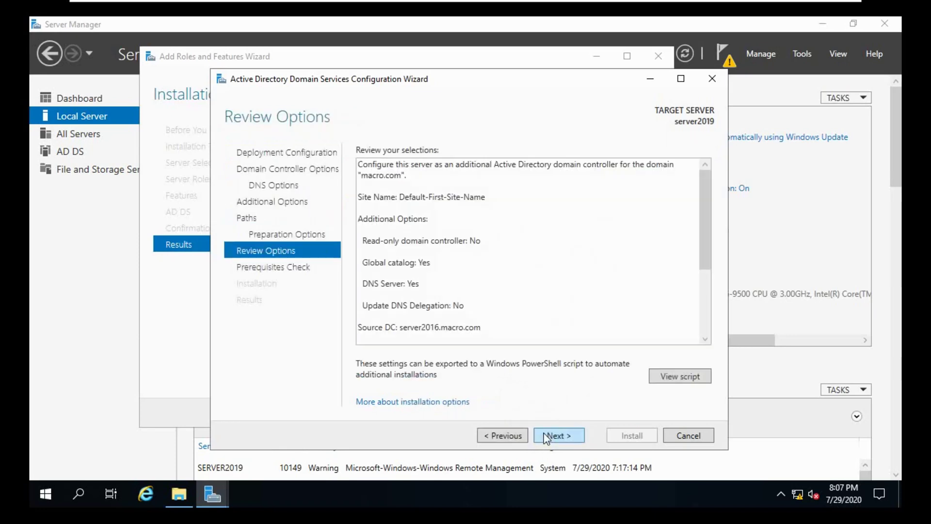
pyautogui.click(547, 436)
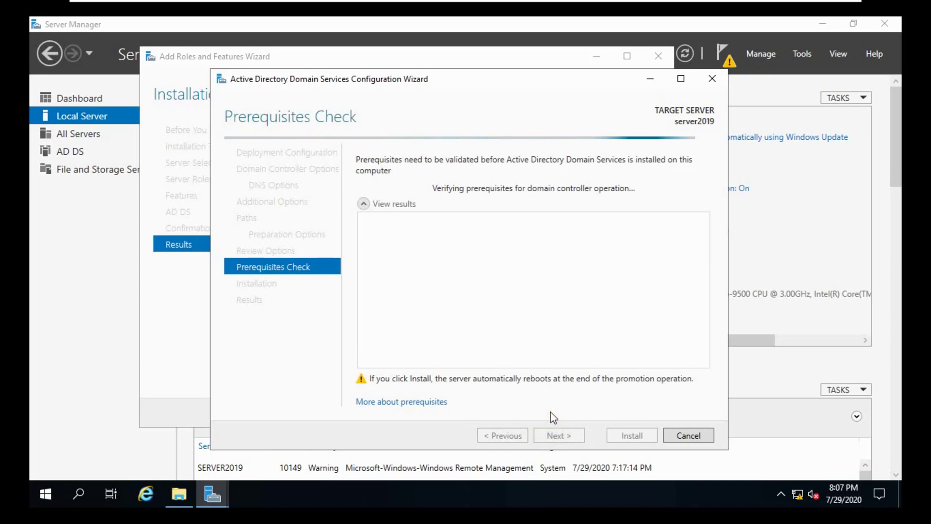
# Leave full screen, move the wizard aside, and install the domain controller once prerequisites pass.
pyautogui.moveTo(730, 6)
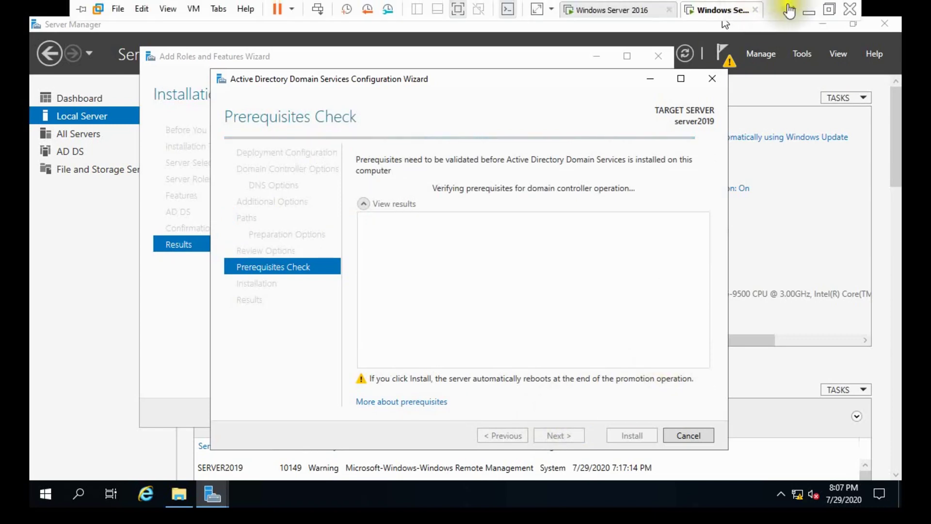
pyautogui.click(820, 7)
pyautogui.click(696, 155)
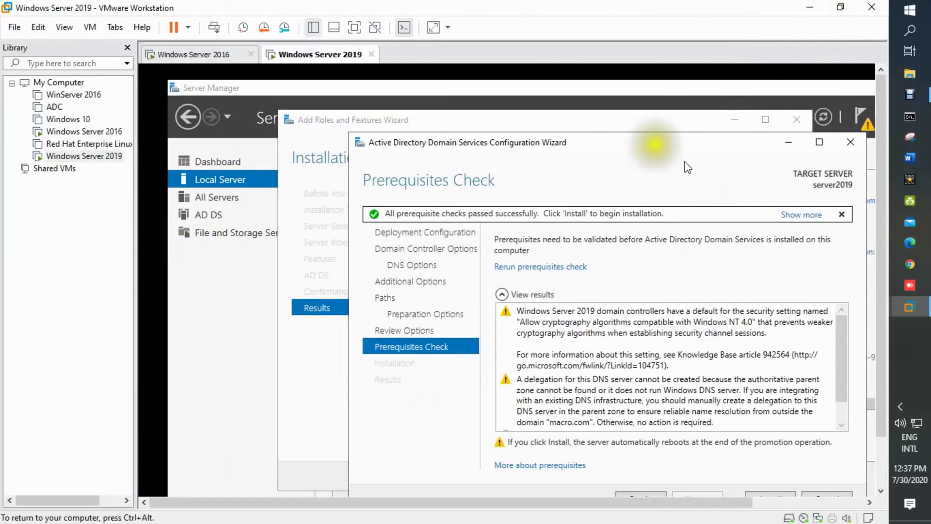
pyautogui.moveTo(687, 155); pyautogui.dragTo(606, 113)
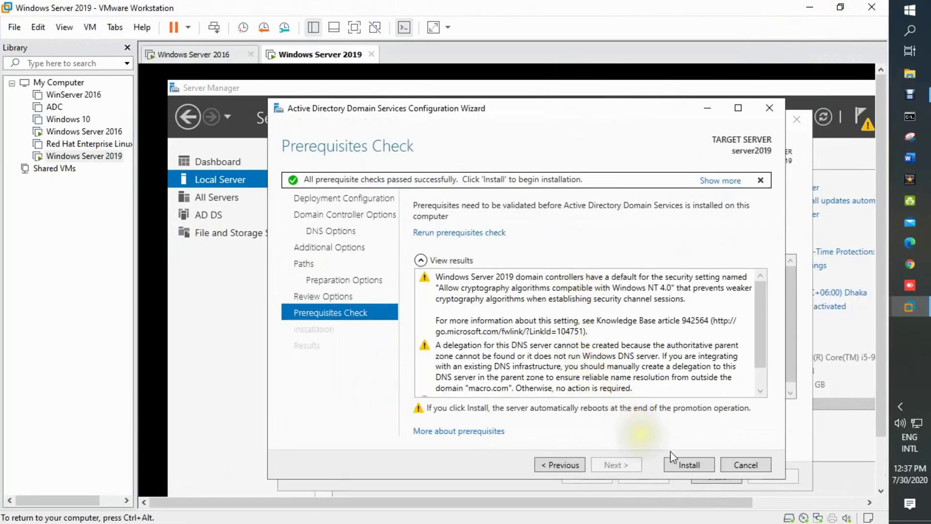
pyautogui.click(674, 464)
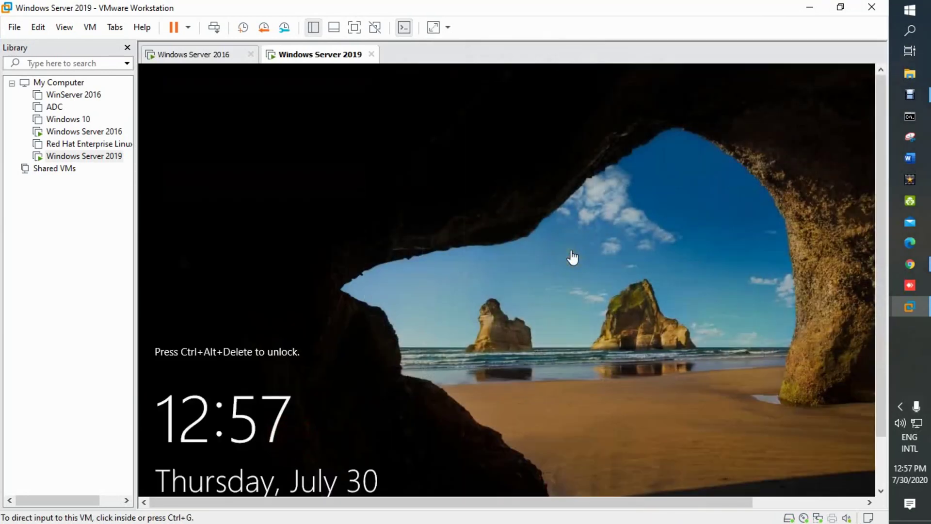
# Send Ctrl+Alt+Del to server2019, sign in with the domain administrator password, and restore full screen.
pyautogui.click(213, 27)
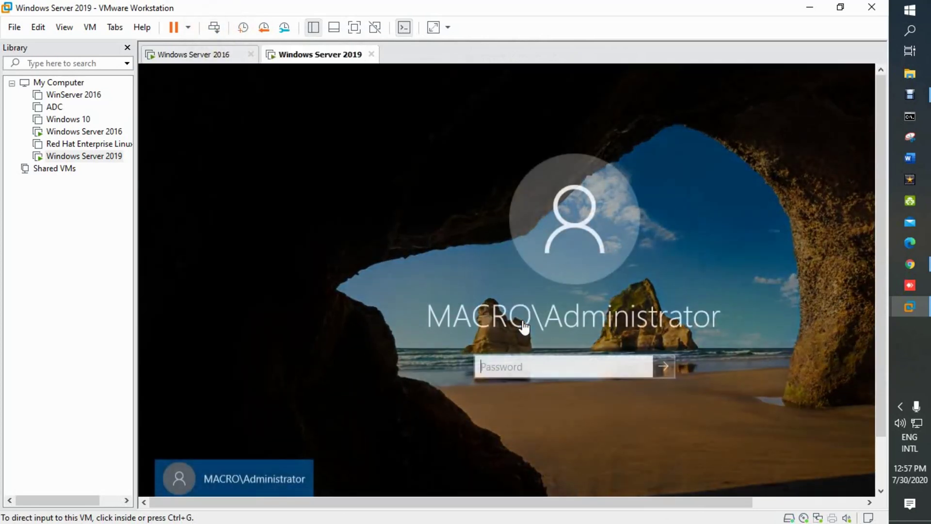
pyautogui.click(544, 367)
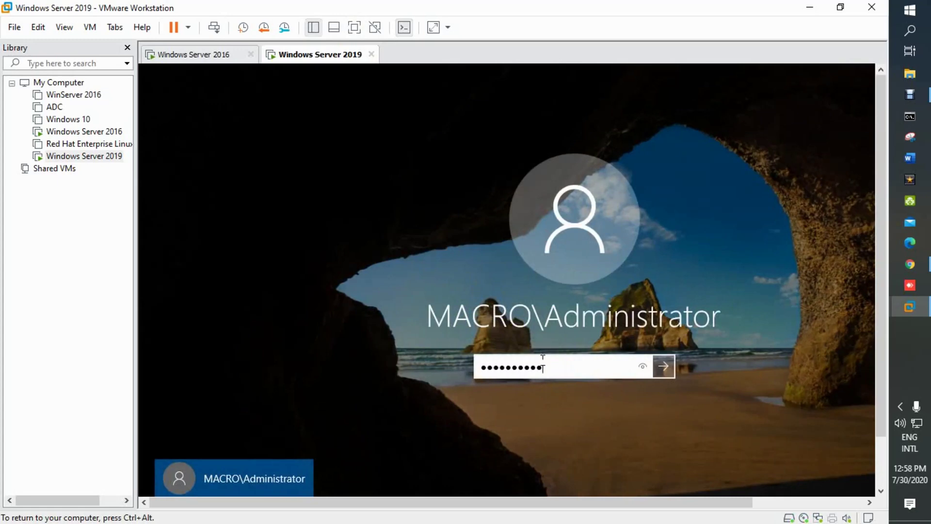
pyautogui.press('Return')
pyautogui.click(355, 27)
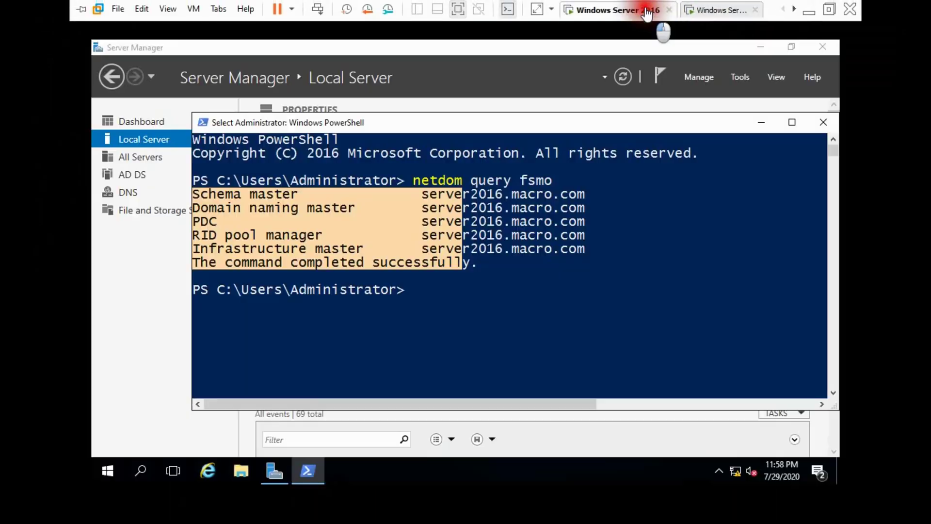
# On server2019, view Local Server showing macro.com membership at 192.168.0.20, then bring up Start.
pyautogui.click(706, 10)
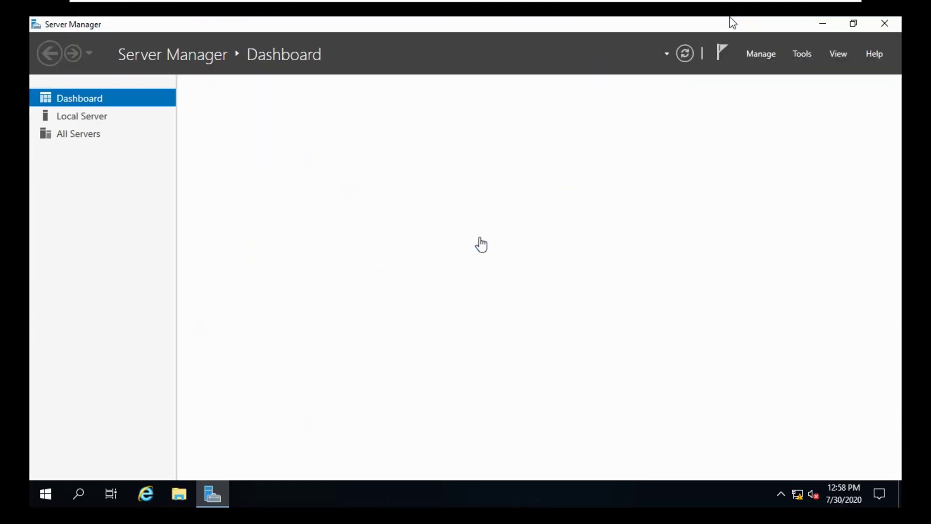
pyautogui.click(73, 121)
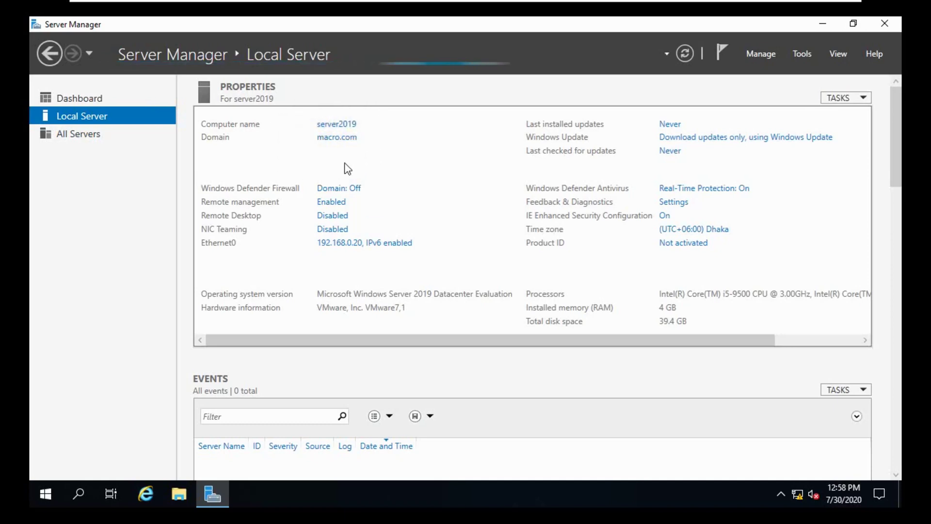
pyautogui.click(45, 493)
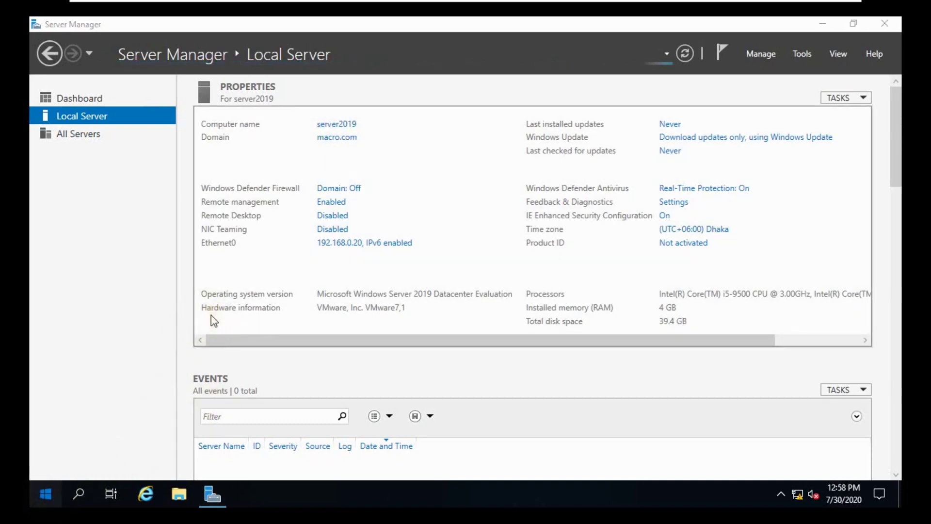
pyautogui.press('super')
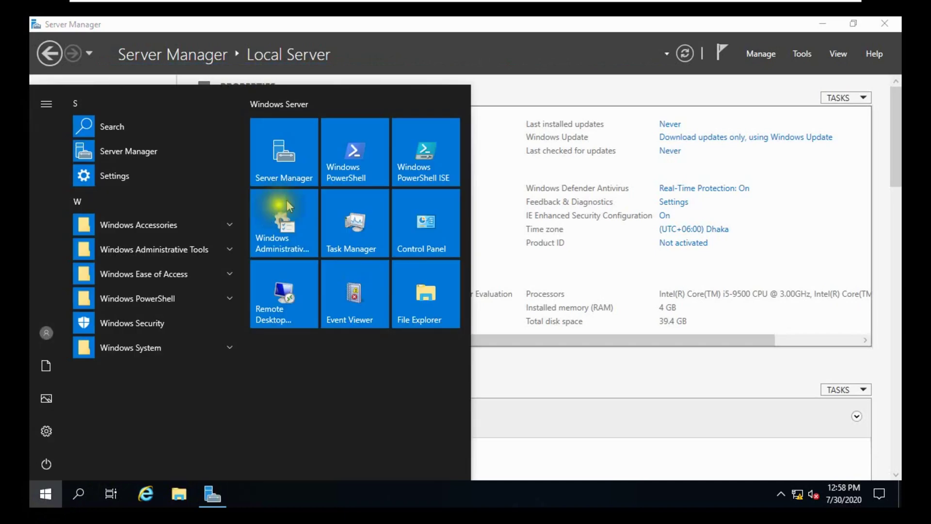
# Open Windows PowerShell and set the console font size to 20.
pyautogui.click(356, 149)
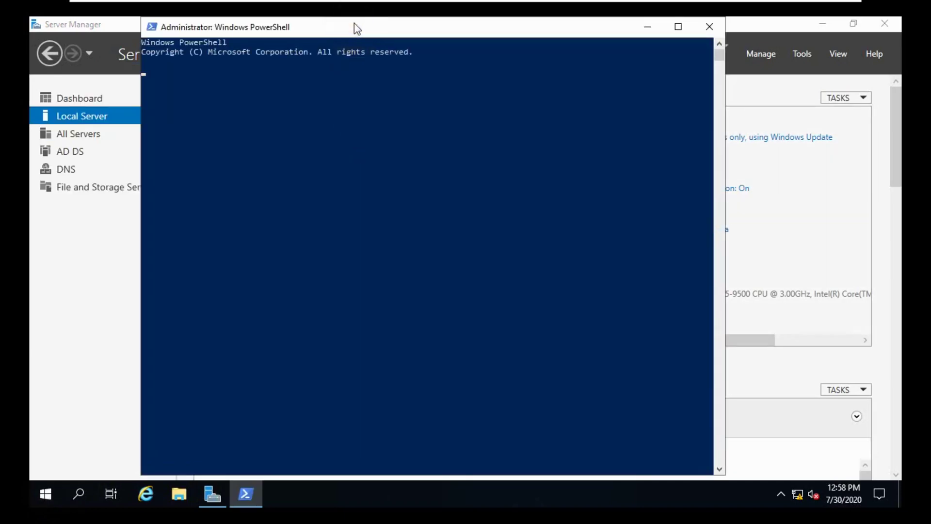
pyautogui.rightClick(241, 25)
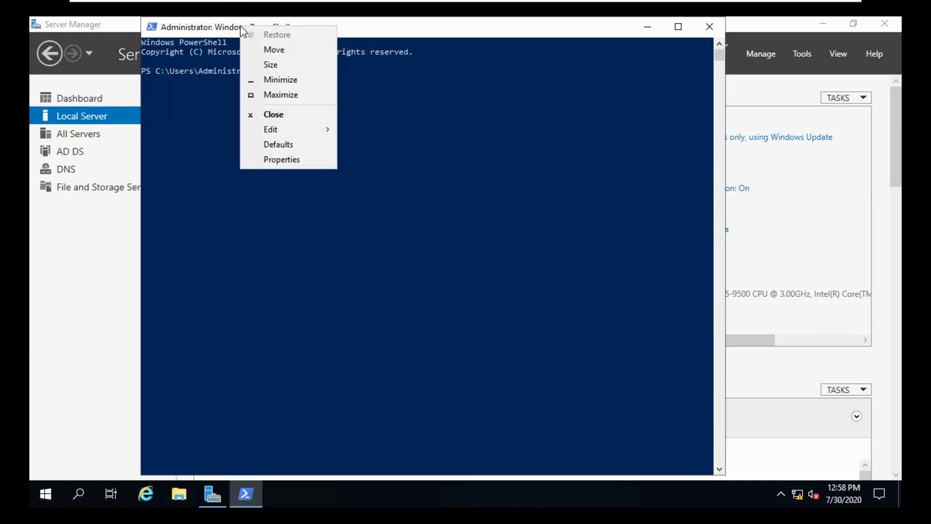
pyautogui.click(276, 157)
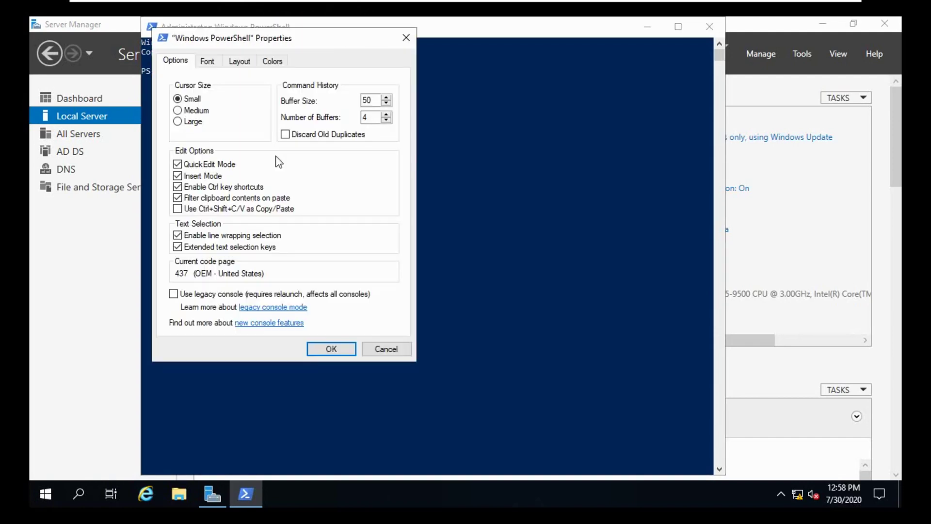
pyautogui.click(208, 61)
pyautogui.click(179, 134)
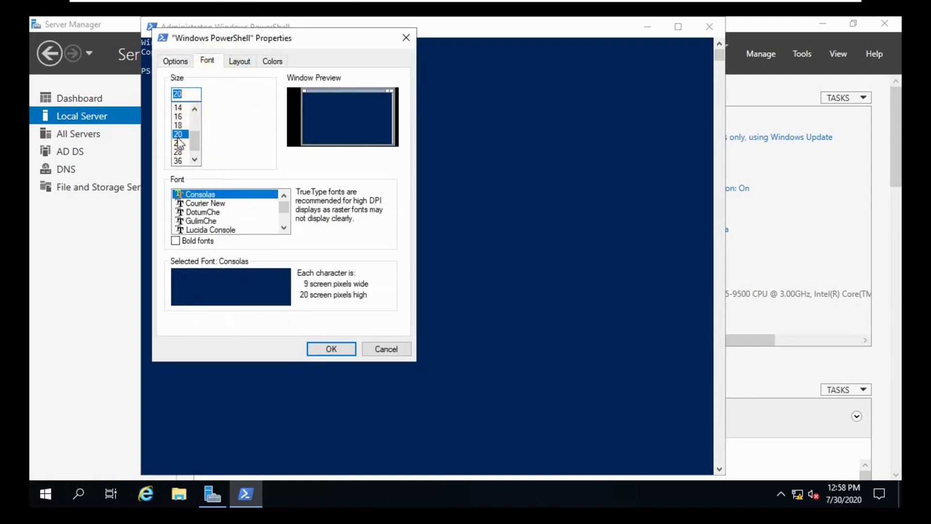
pyautogui.click(326, 348)
# Run netdom query fsmo, confirm all five roles are on server2016.macro.com, then minimize.
pyautogui.click(377, 194)
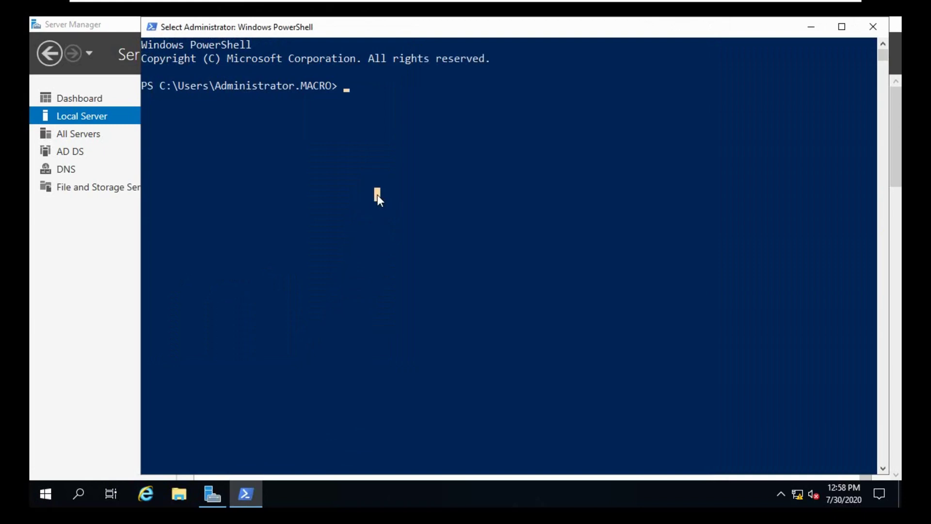
pyautogui.write('nrt')
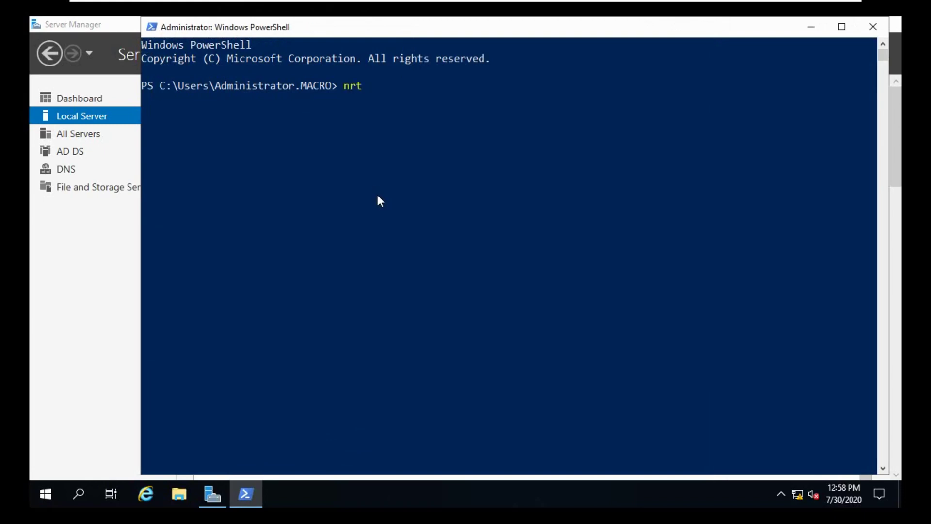
pyautogui.write('dom query fsmo')
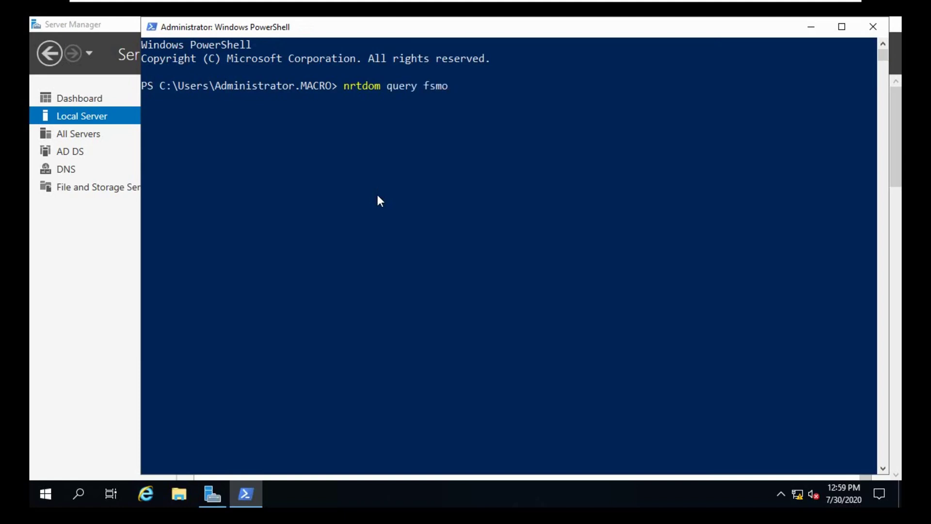
pyautogui.press('Left')
pyautogui.press('Left')
pyautogui.press('Left')
pyautogui.press('Left')
pyautogui.press('Left')
pyautogui.press('Left')
pyautogui.press('Left')
pyautogui.press('Left')
pyautogui.press('Left')
pyautogui.press('Left')
pyautogui.press('Left')
pyautogui.press('Left')
pyautogui.press('Left')
pyautogui.press('Left')
pyautogui.press('Left')
pyautogui.press('BackSpace')
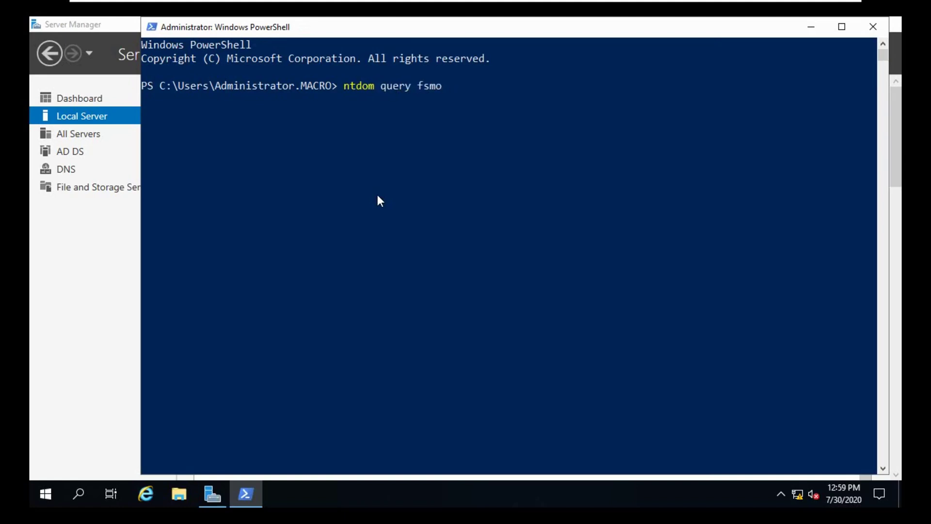
pyautogui.write('e')
pyautogui.click(445, 114)
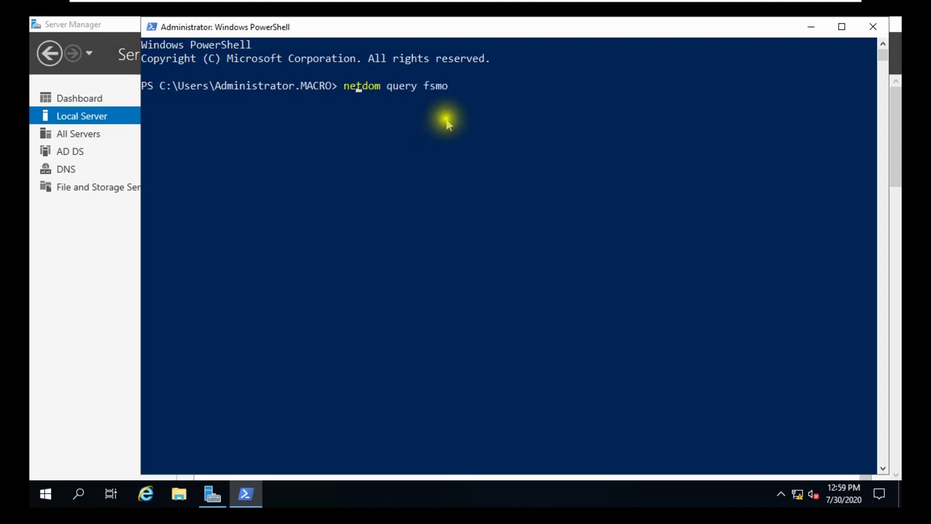
pyautogui.rightClick(445, 116)
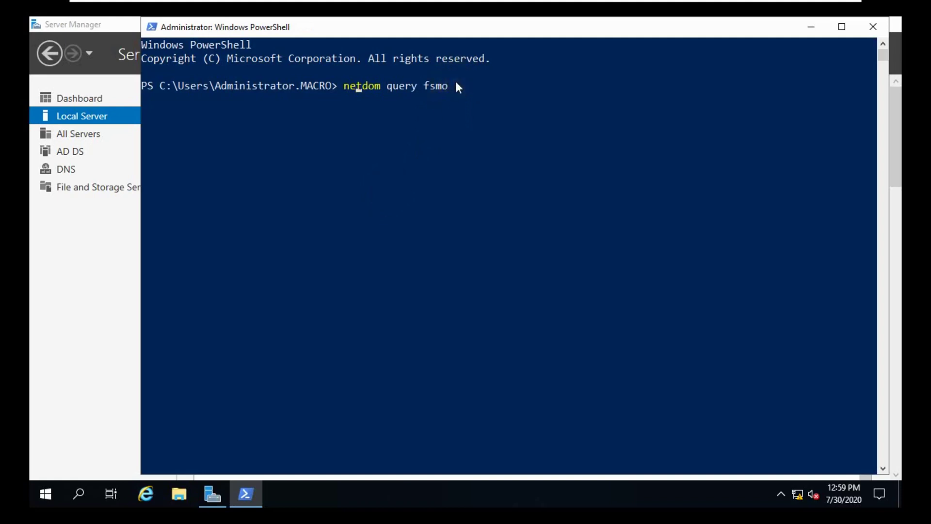
pyautogui.press('Right')
pyautogui.press('Right')
pyautogui.press('Right')
pyautogui.press('Right')
pyautogui.press('Right')
pyautogui.press('Right')
pyautogui.press('Right')
pyautogui.press('Right')
pyautogui.press('Right')
pyautogui.press('Right')
pyautogui.press('Right')
pyautogui.press('Right')
pyautogui.press('Right')
pyautogui.press('Right')
pyautogui.press('Right')
pyautogui.press('Right')
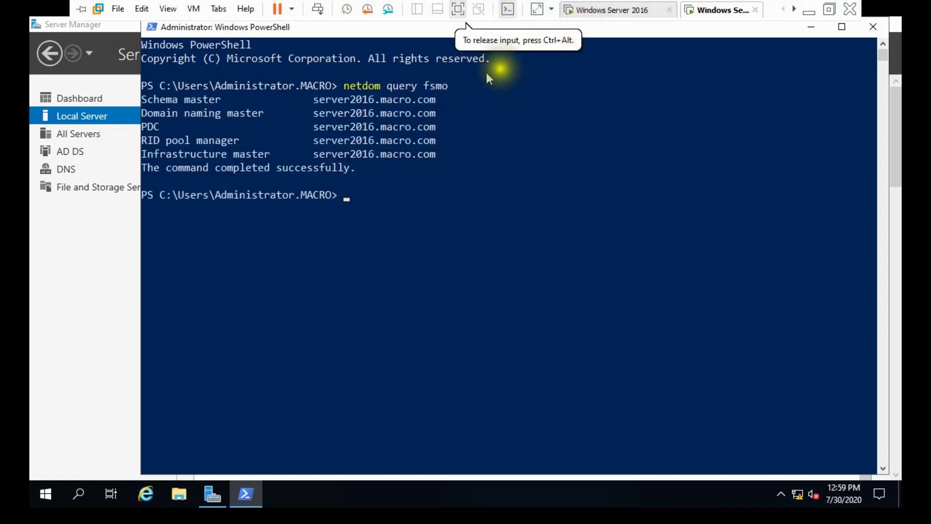
pyautogui.moveTo(311, 100); pyautogui.dragTo(438, 155)
pyautogui.moveTo(607, 14)
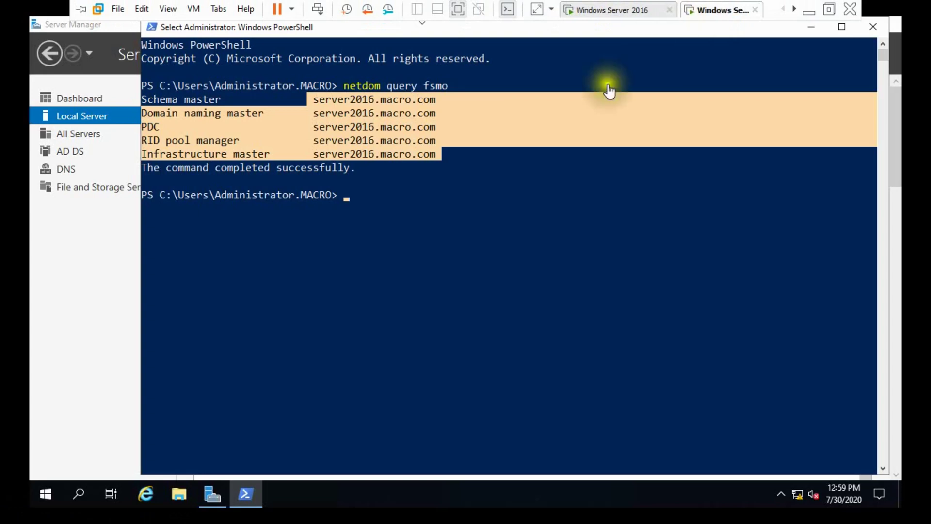
pyautogui.click(810, 30)
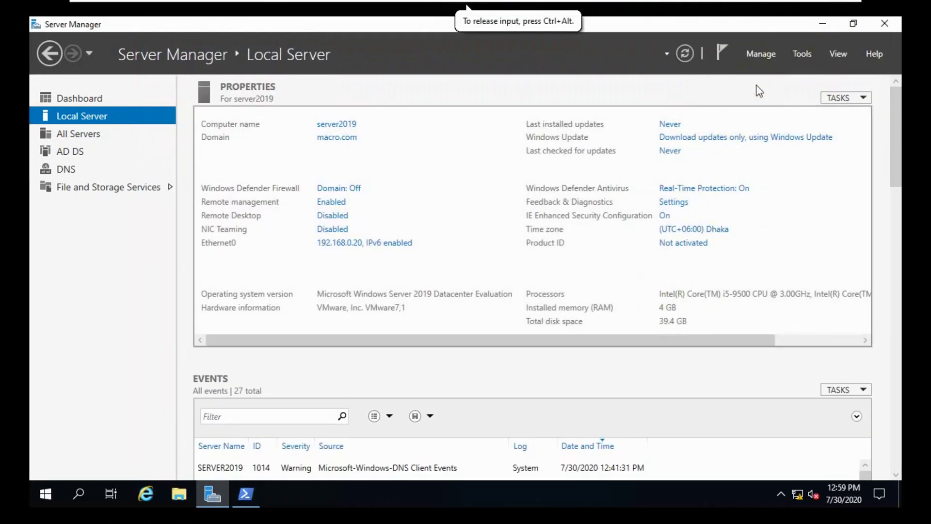
# Open Operations Masters for macro.com in Active Directory Users and Computers and transfer the RID master to server2019.
pyautogui.click(803, 54)
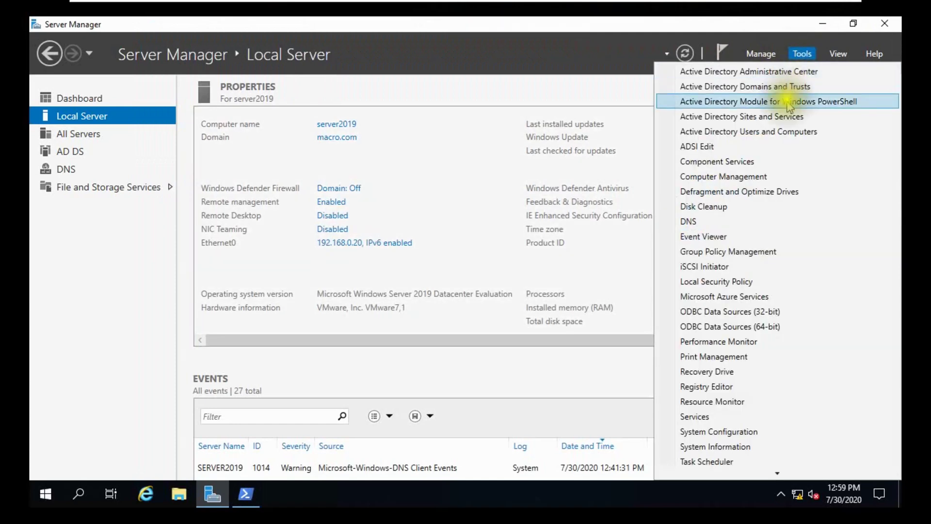
pyautogui.click(770, 131)
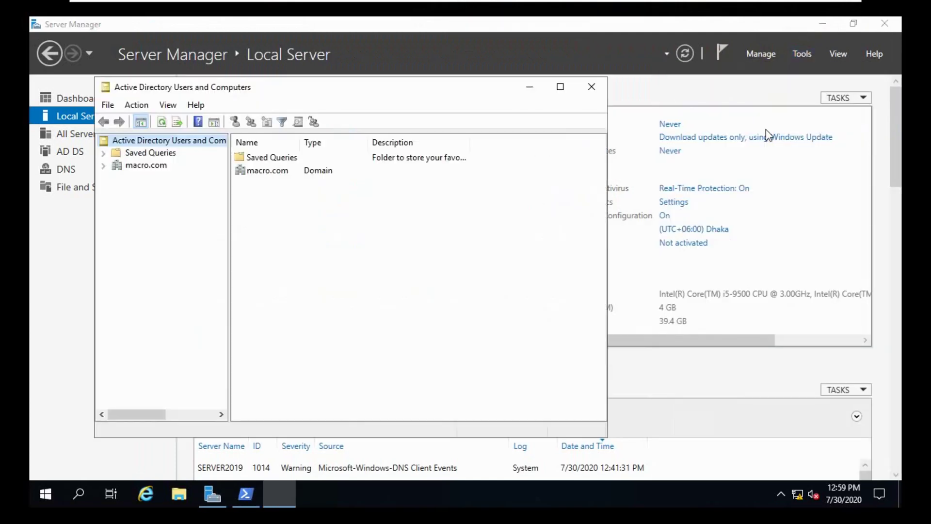
pyautogui.click(137, 167)
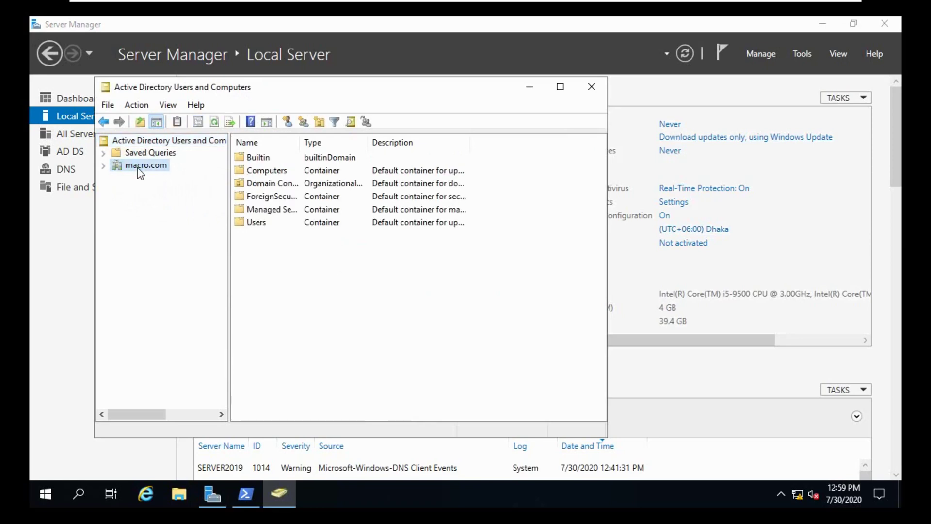
pyautogui.rightClick(138, 167)
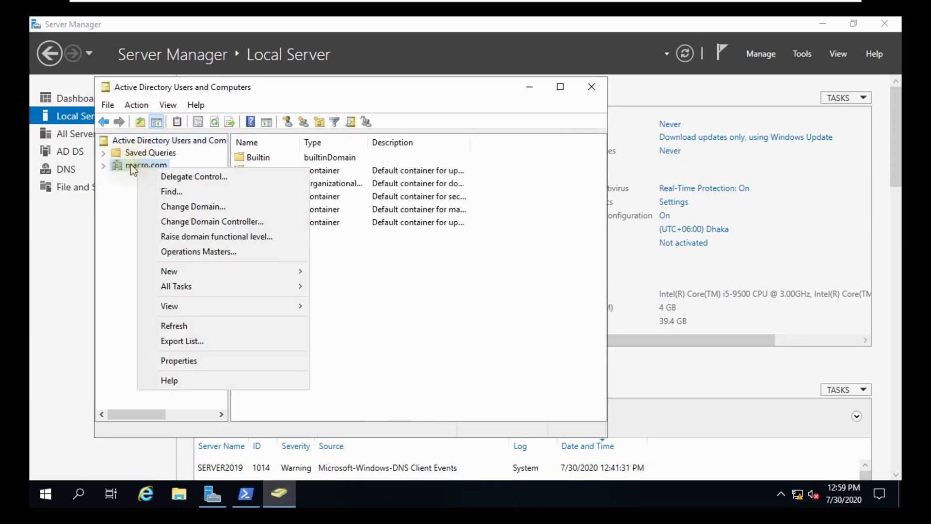
pyautogui.click(169, 253)
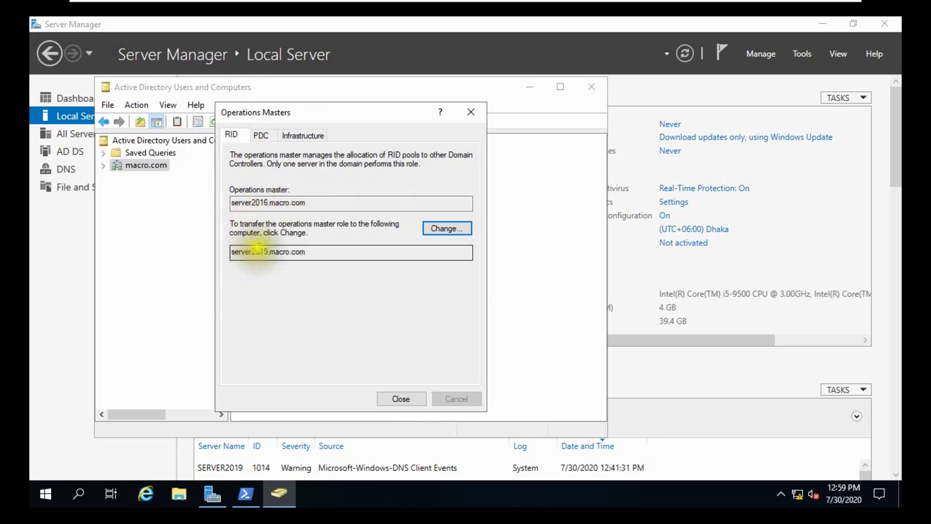
pyautogui.click(443, 228)
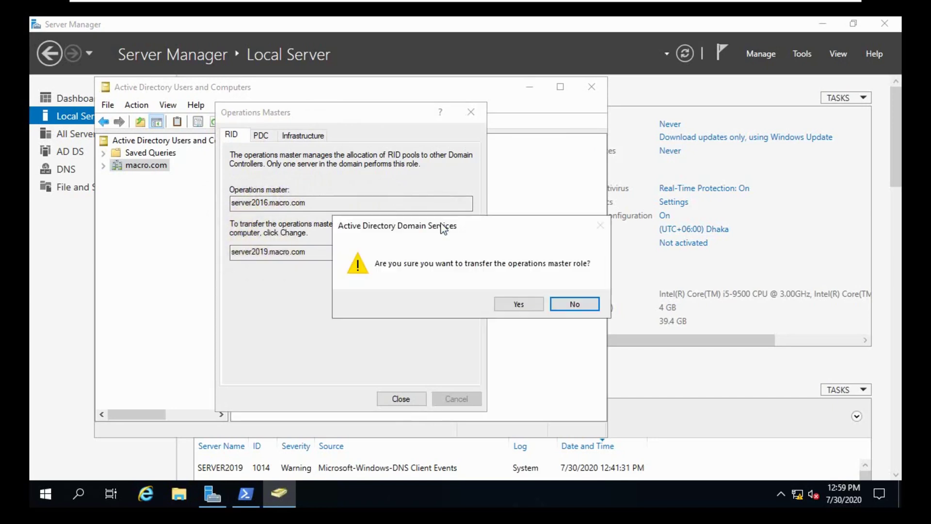
pyautogui.click(519, 304)
pyautogui.click(564, 305)
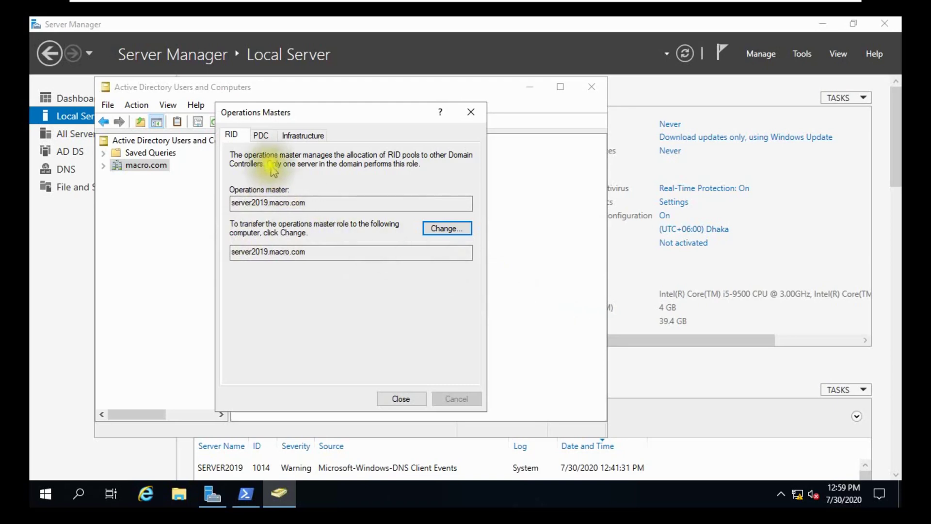
# Transfer the PDC and Infrastructure master roles to server2019.
pyautogui.click(263, 137)
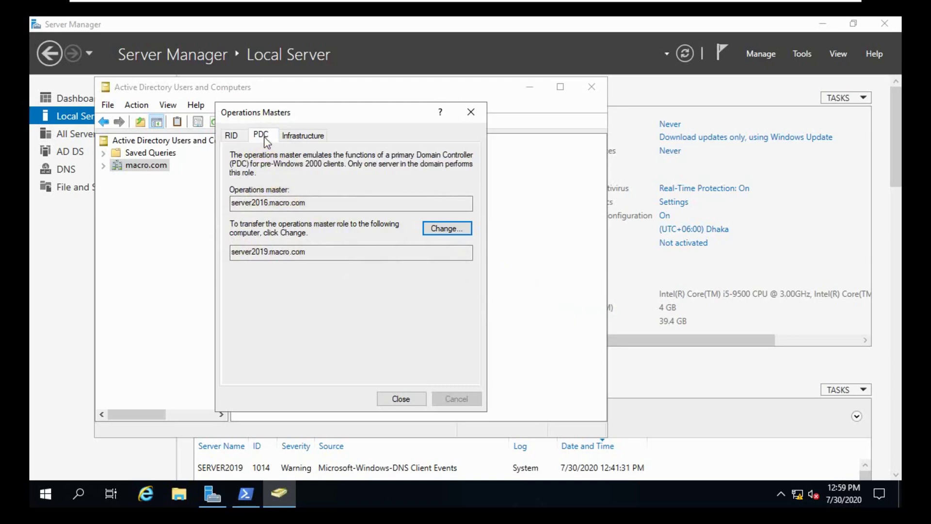
pyautogui.click(445, 229)
pyautogui.click(518, 305)
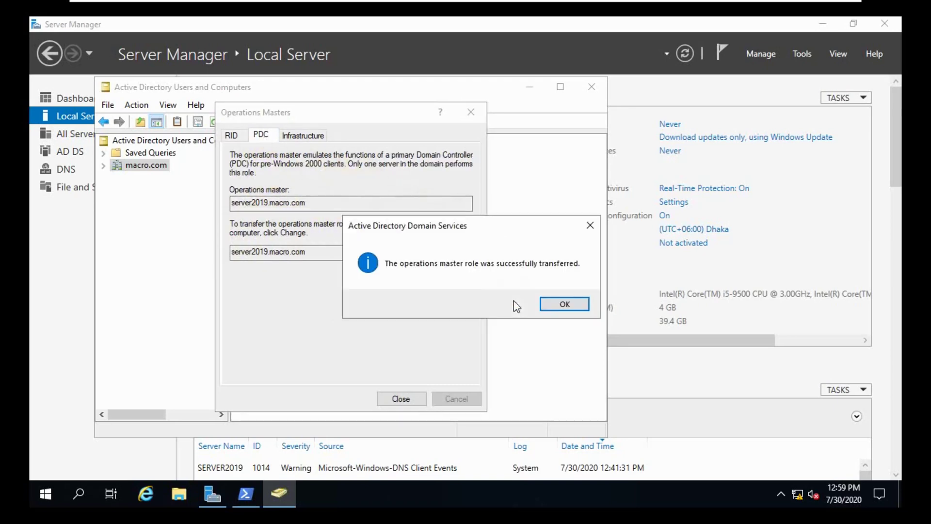
pyautogui.click(542, 302)
pyautogui.click(305, 137)
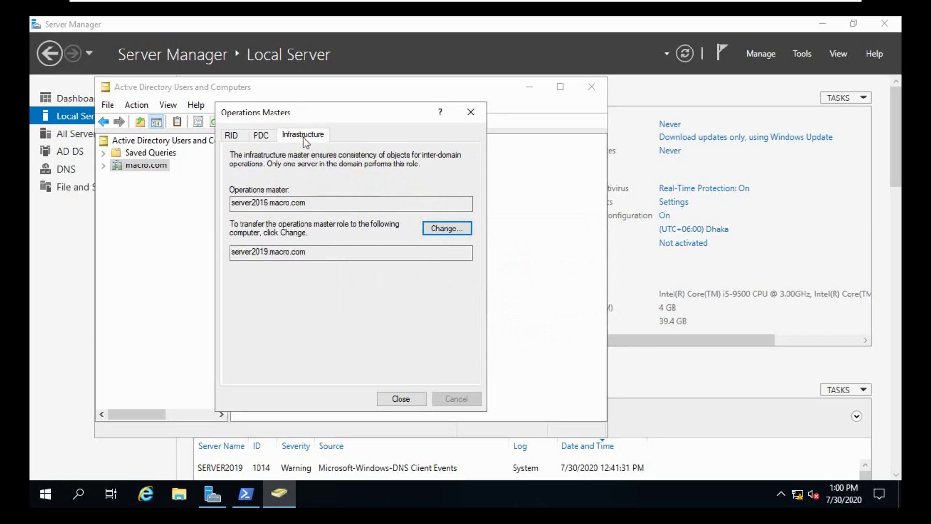
pyautogui.click(437, 230)
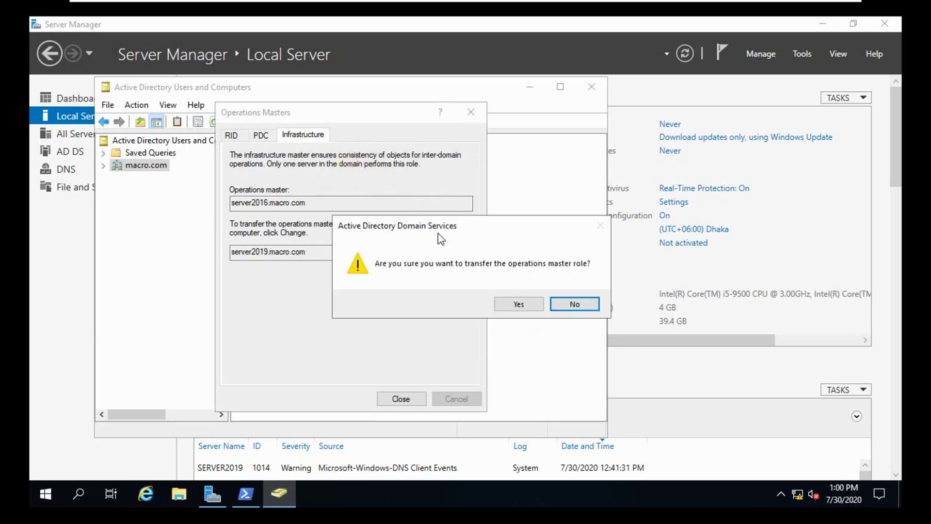
pyautogui.click(519, 304)
pyautogui.click(552, 303)
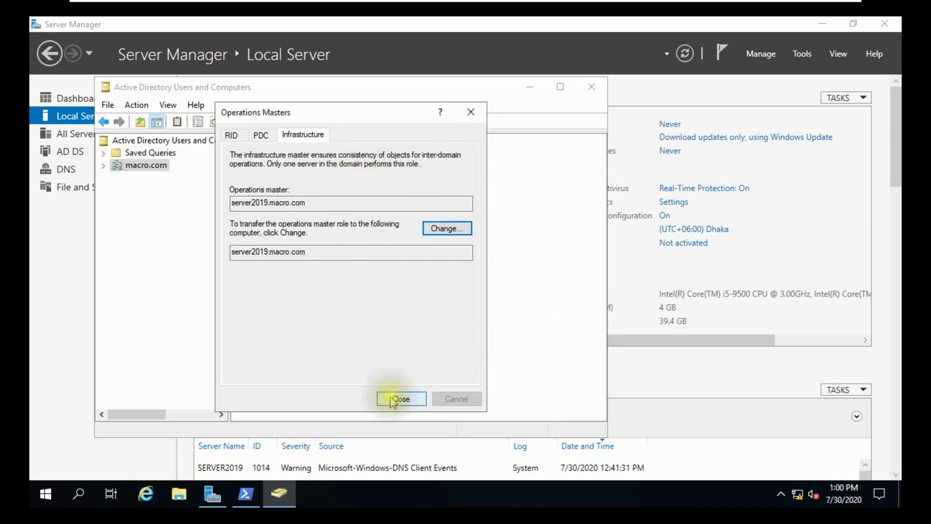
# Review the PDC and RID role holders, then bring the PowerShell console forward.
pyautogui.click(259, 138)
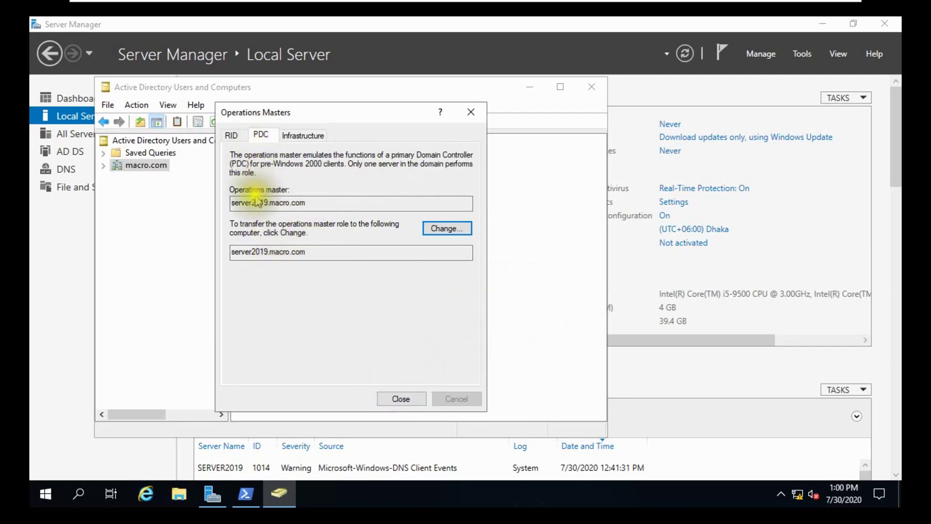
pyautogui.click(233, 137)
pyautogui.click(245, 494)
pyautogui.click(303, 374)
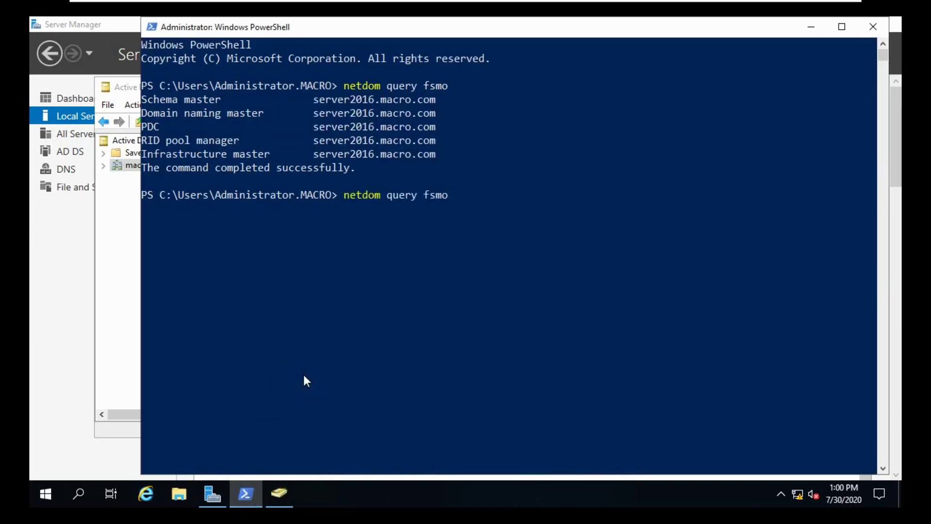
# Rerun netdom query fsmo and check that PDC, RID and Infrastructure now show server2019.macro.com.
pyautogui.press('Return')
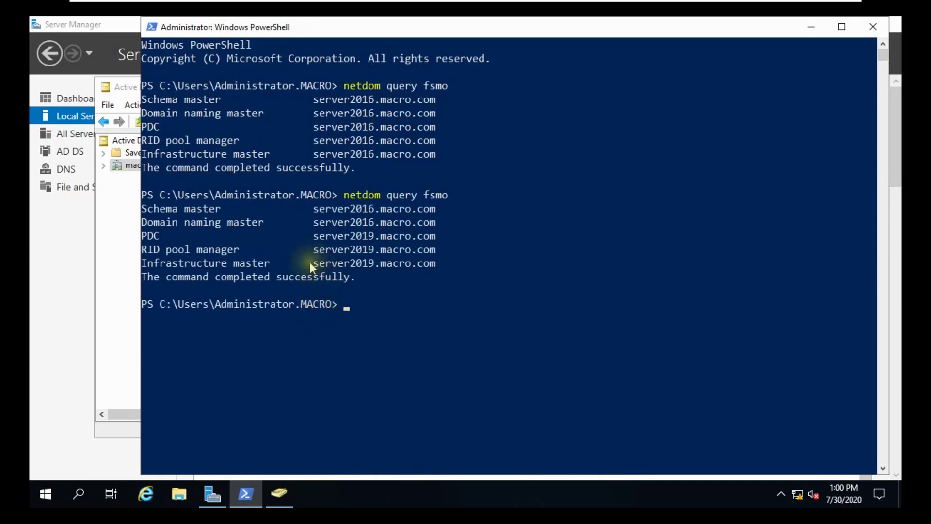
pyautogui.moveTo(310, 262); pyautogui.dragTo(397, 266)
pyautogui.moveTo(302, 249); pyautogui.dragTo(409, 253)
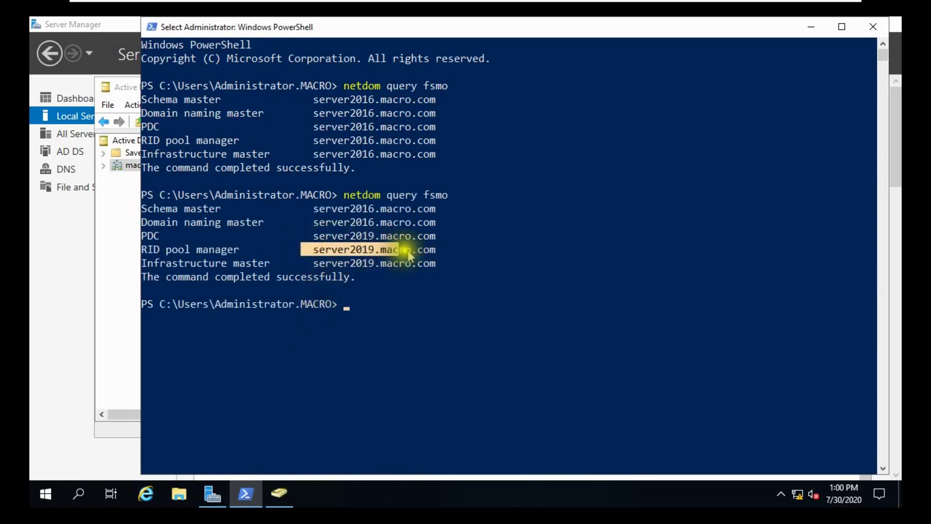
pyautogui.moveTo(291, 236); pyautogui.dragTo(445, 265)
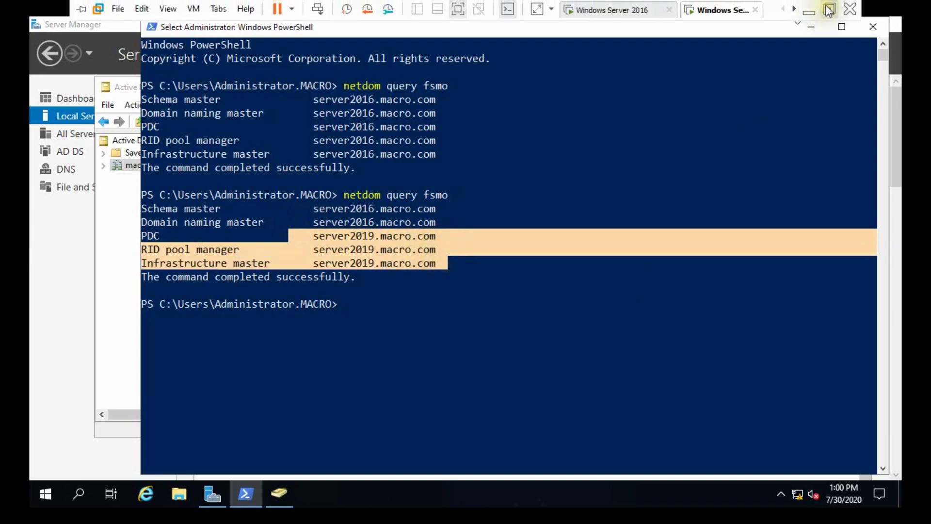
pyautogui.click(829, 9)
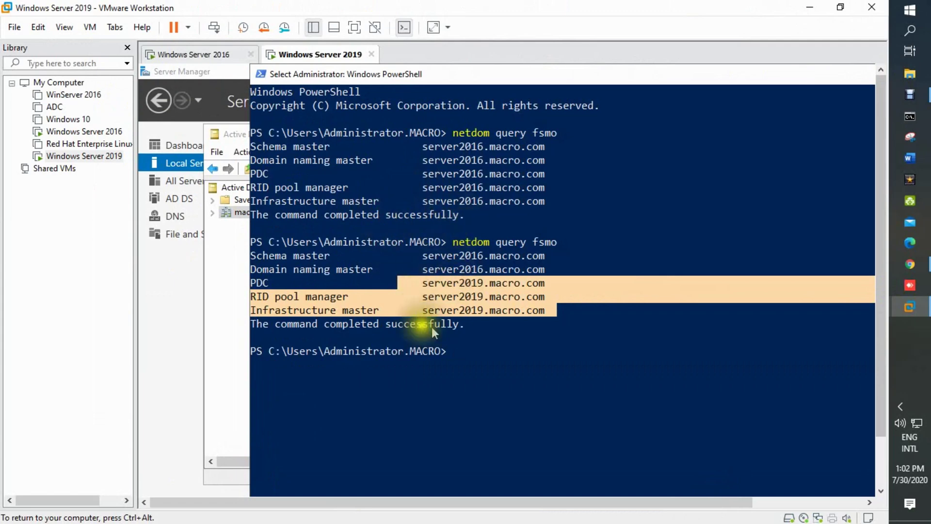
pyautogui.click(444, 287)
pyautogui.moveTo(420, 286); pyautogui.dragTo(526, 311)
pyautogui.click(355, 27)
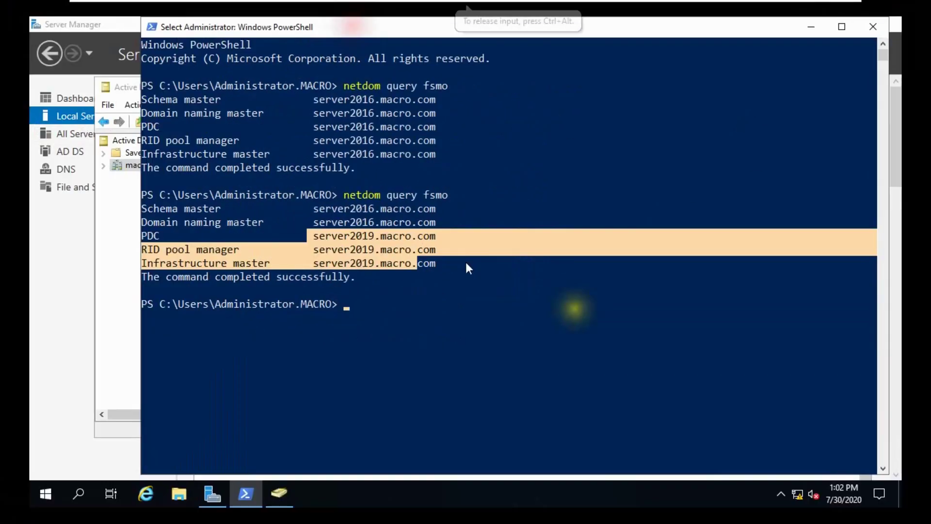
# Minimize PowerShell and close the Operations Masters dialog and Active Directory Users and Computers.
pyautogui.click(810, 30)
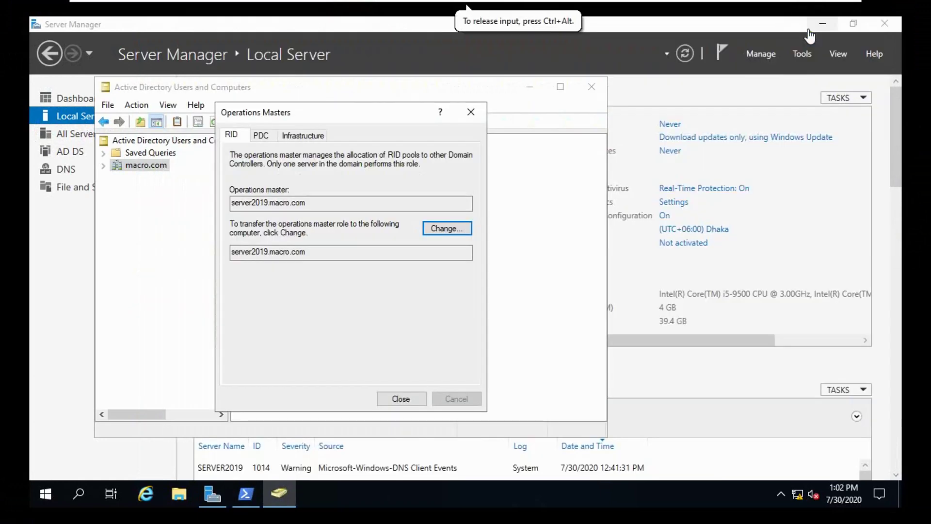
pyautogui.click(418, 394)
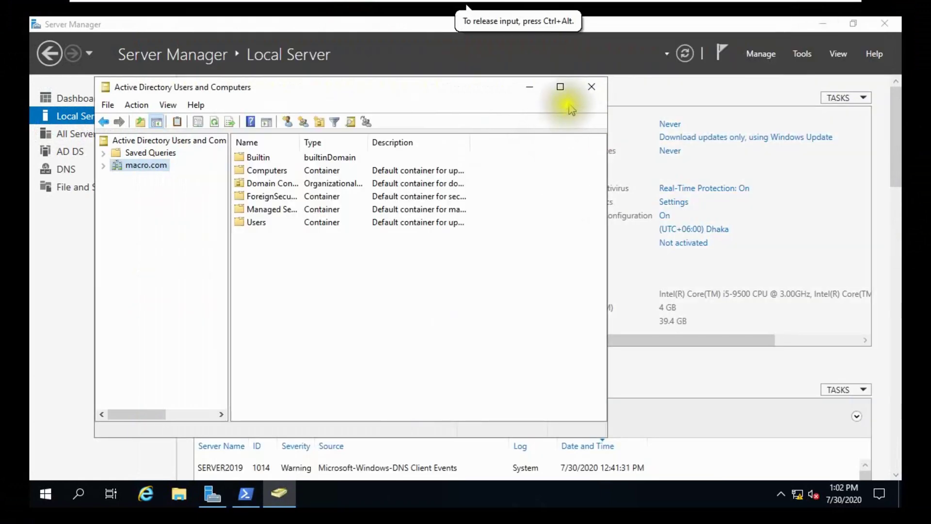
pyautogui.click(591, 86)
pyautogui.click(796, 52)
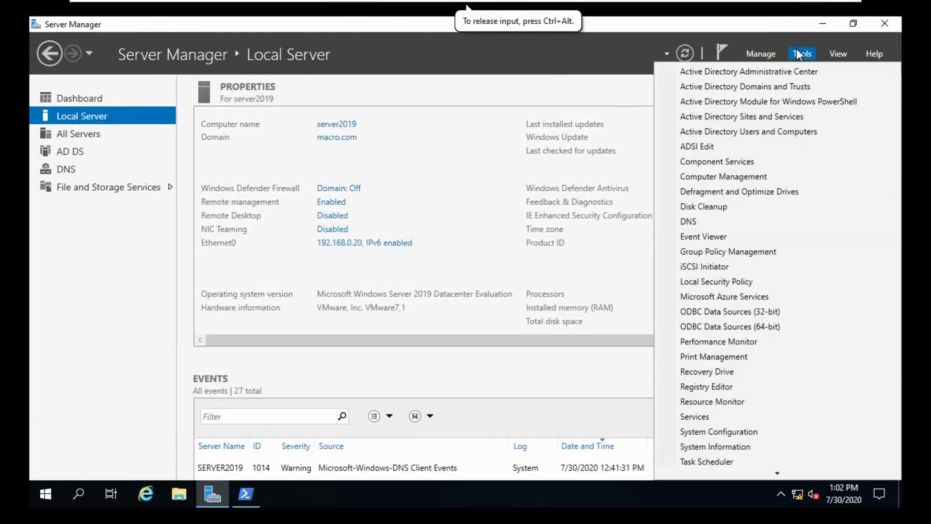
# Open Active Directory Domains and Trusts and transfer the domain naming master to server2019.macro.com.
pyautogui.click(780, 87)
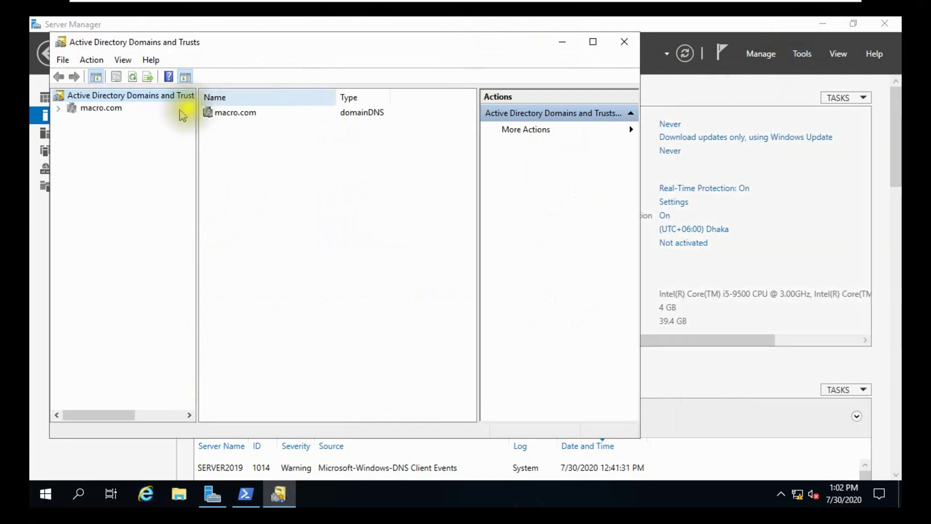
pyautogui.rightClick(122, 95)
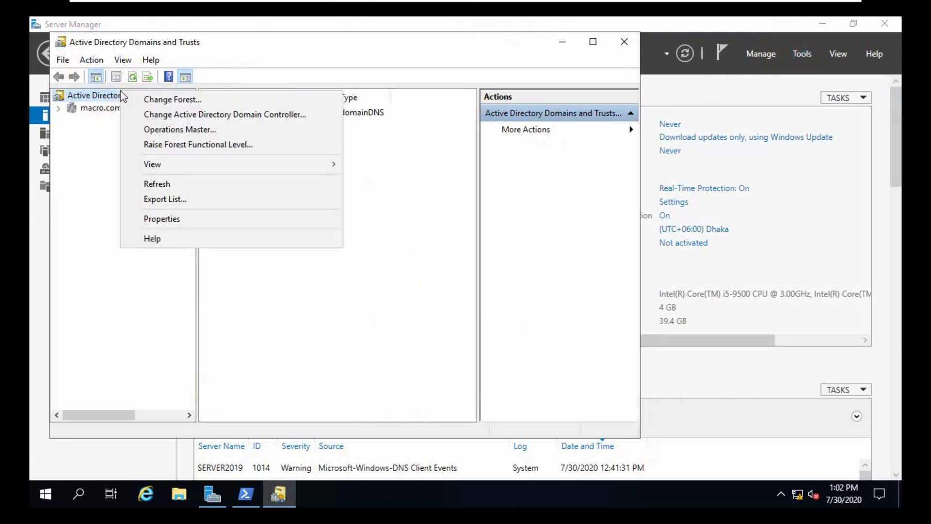
pyautogui.click(107, 119)
pyautogui.rightClick(135, 95)
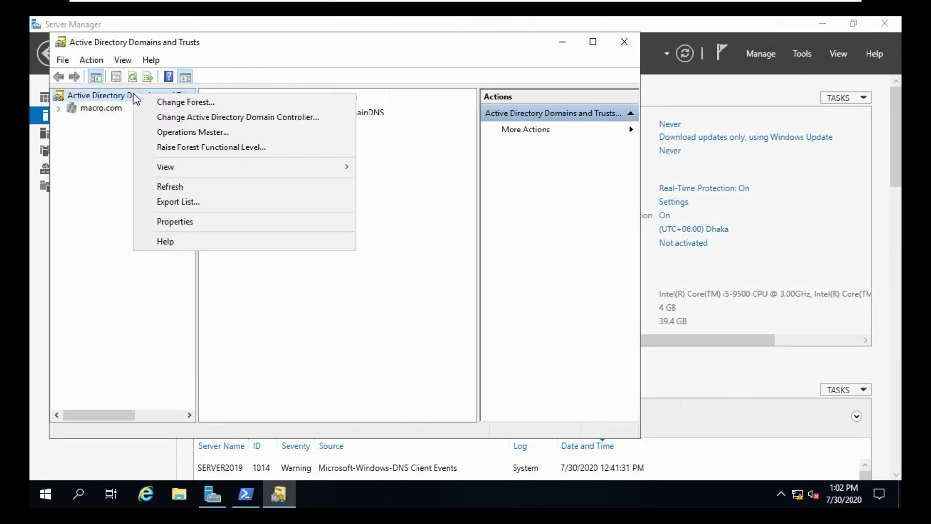
pyautogui.click(183, 134)
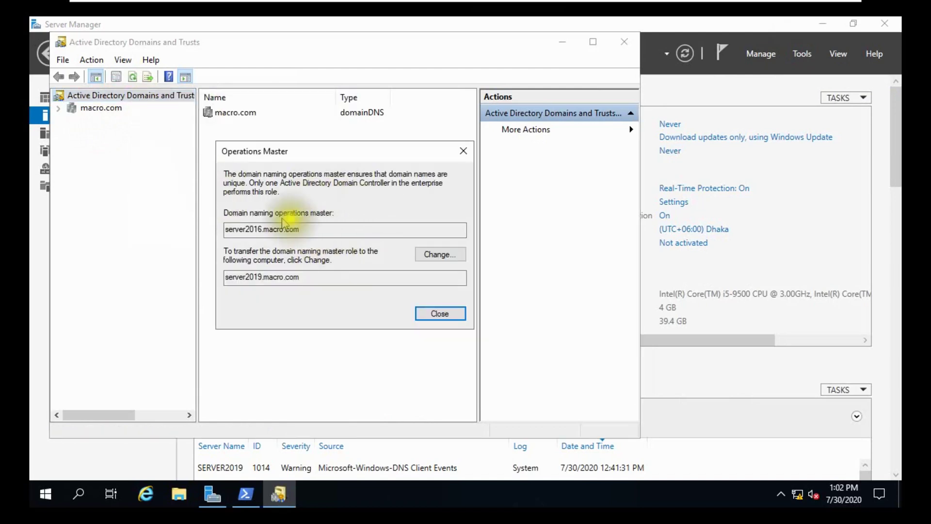
pyautogui.click(433, 254)
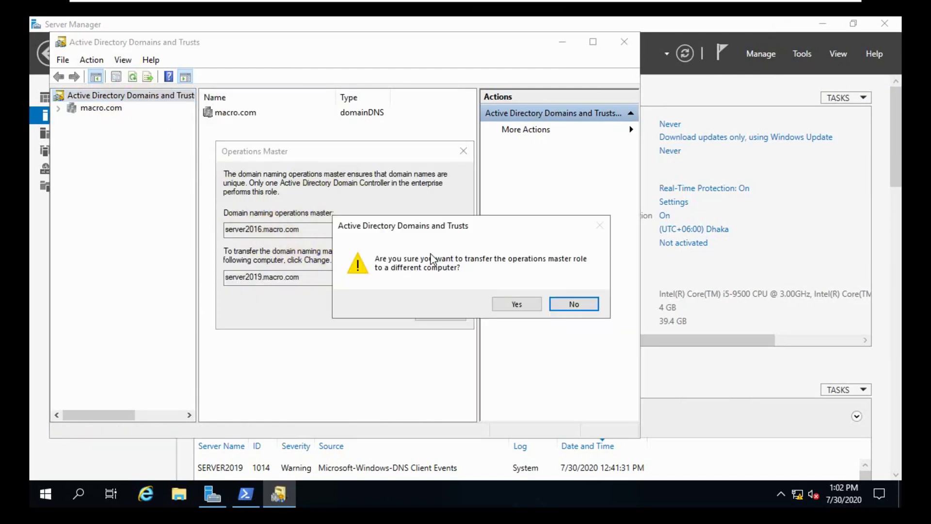
pyautogui.click(506, 301)
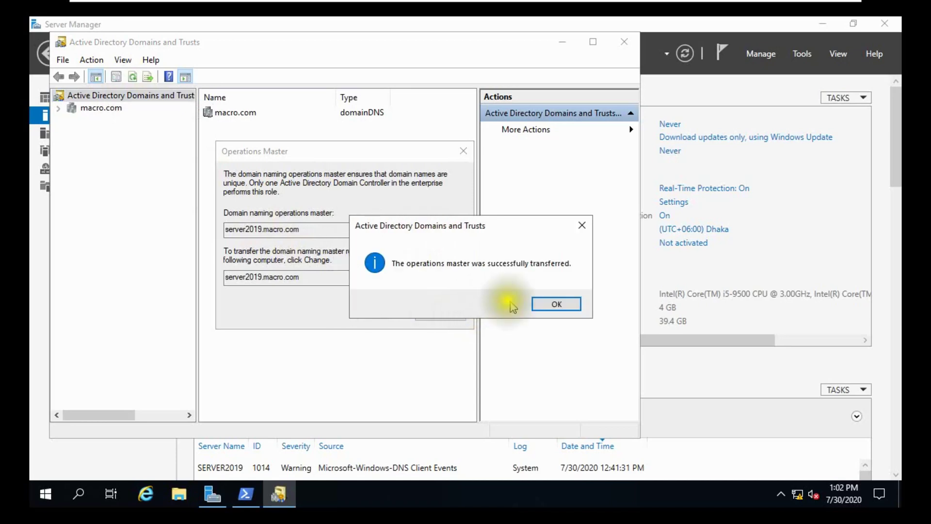
pyautogui.click(555, 305)
# Rerun netdom query fsmo, verify only the Schema master remains on server2016, then minimize.
pyautogui.click(248, 490)
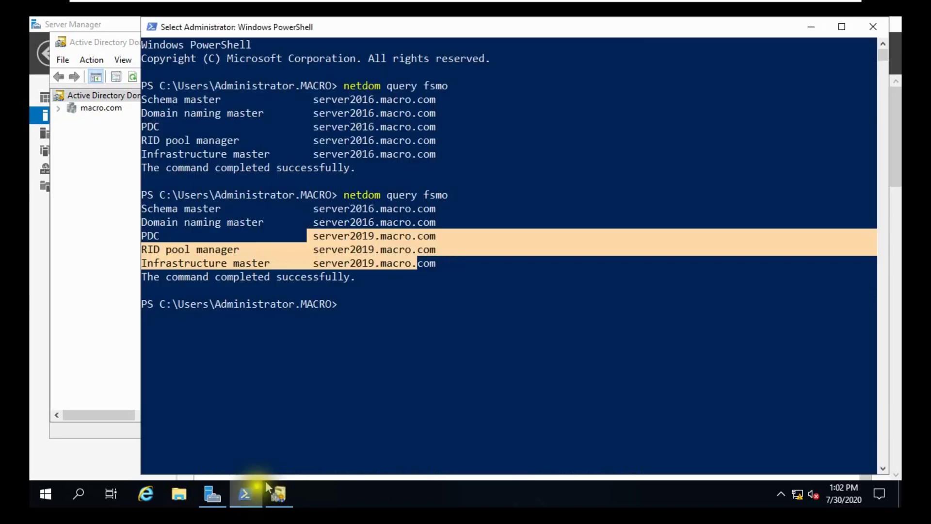
pyautogui.click(336, 400)
pyautogui.press('Up')
pyautogui.press('Return')
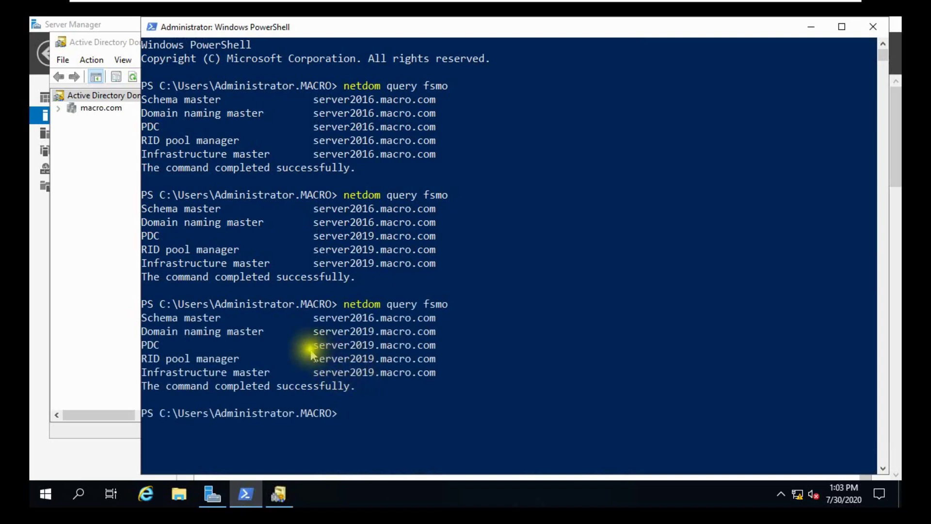
pyautogui.moveTo(311, 347); pyautogui.dragTo(447, 372)
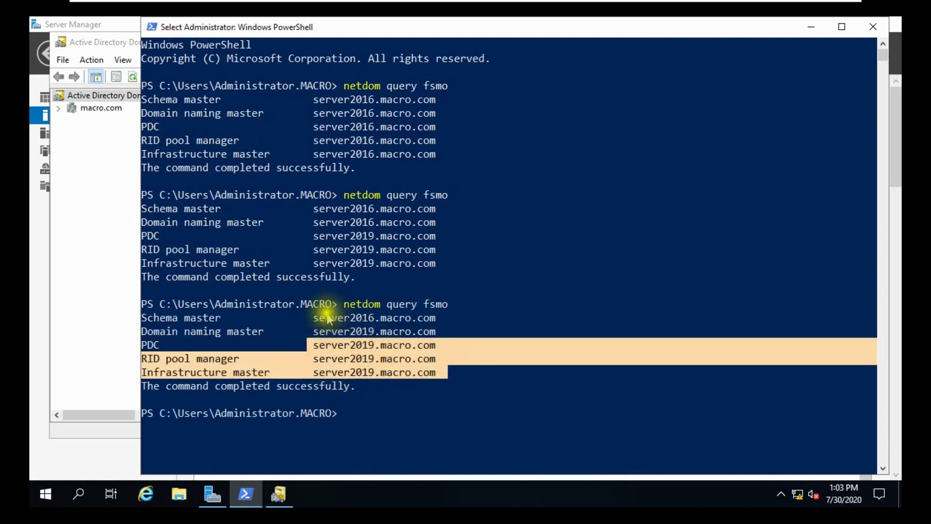
pyautogui.moveTo(313, 320); pyautogui.dragTo(439, 322)
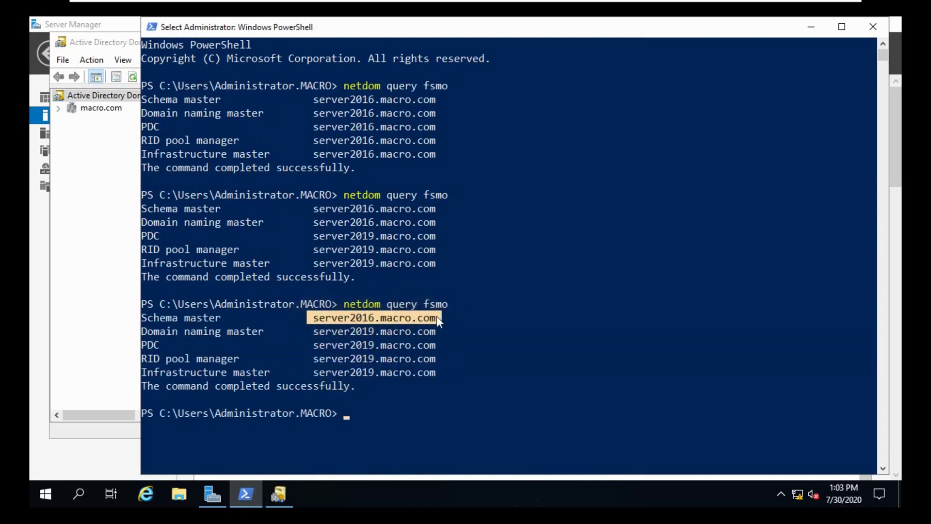
pyautogui.click(811, 27)
# Close the Operations Master dialog and point Domains and Trusts at server2019.macro.com.
pyautogui.click(463, 150)
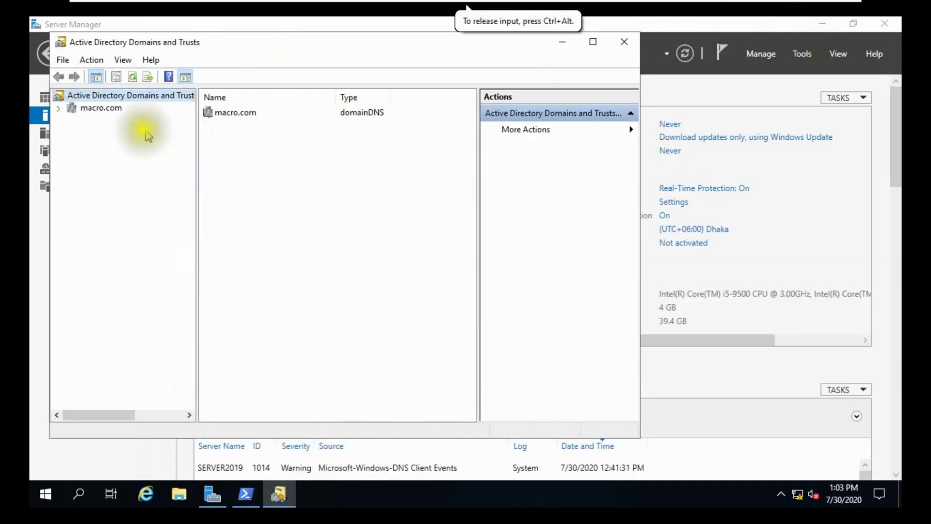
pyautogui.rightClick(112, 98)
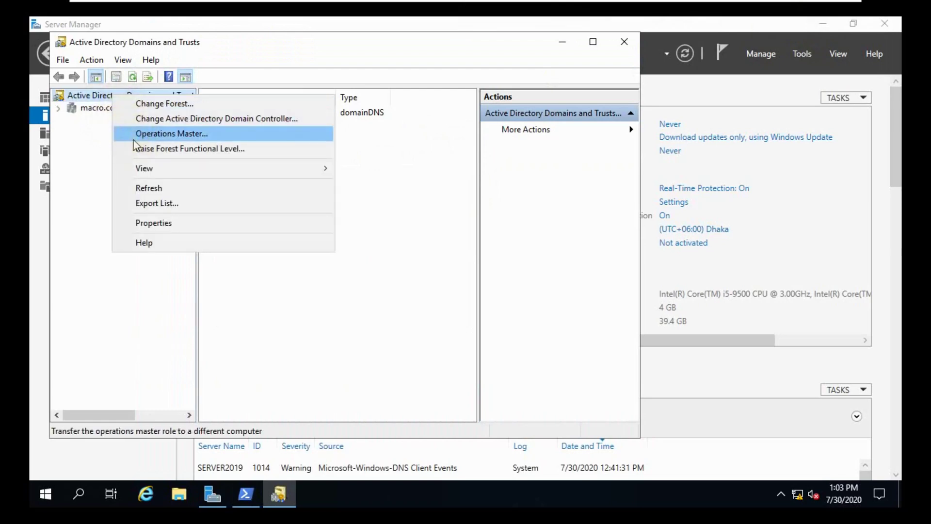
pyautogui.click(156, 118)
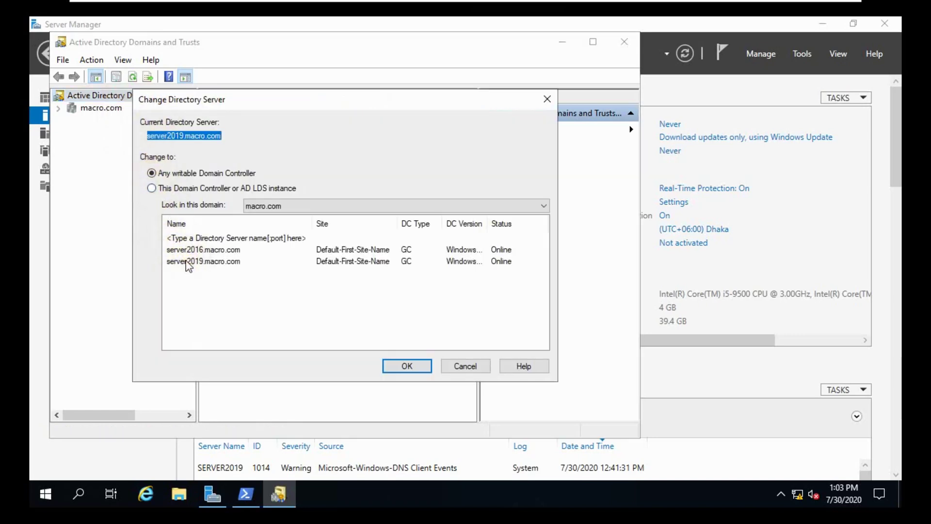
pyautogui.click(188, 262)
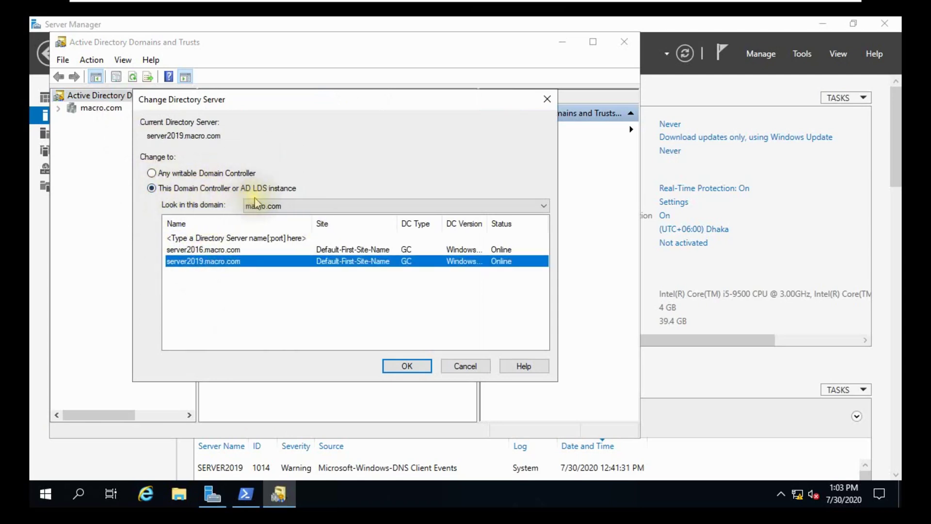
pyautogui.click(407, 366)
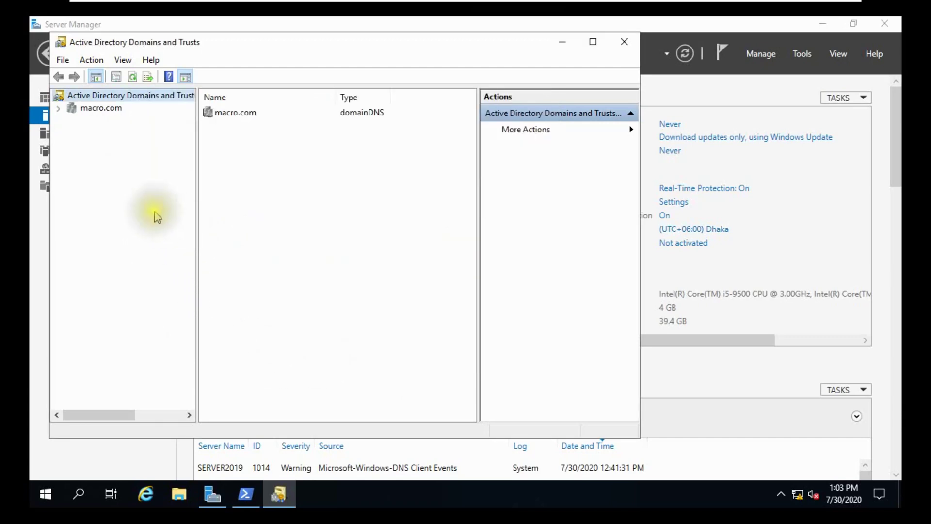
# Close Domains and Trusts and register schmmgmt.dll with regsvr32 from the Run box.
pyautogui.click(616, 46)
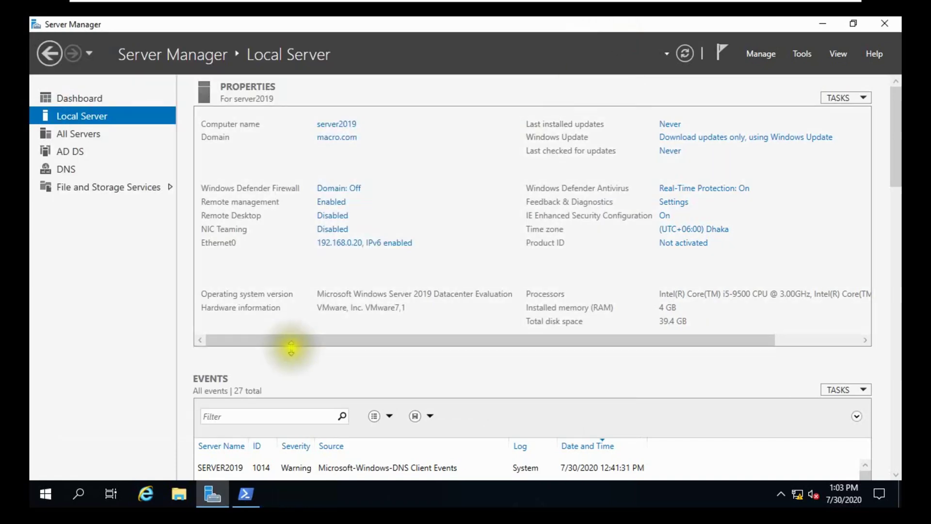
pyautogui.press('super+r')
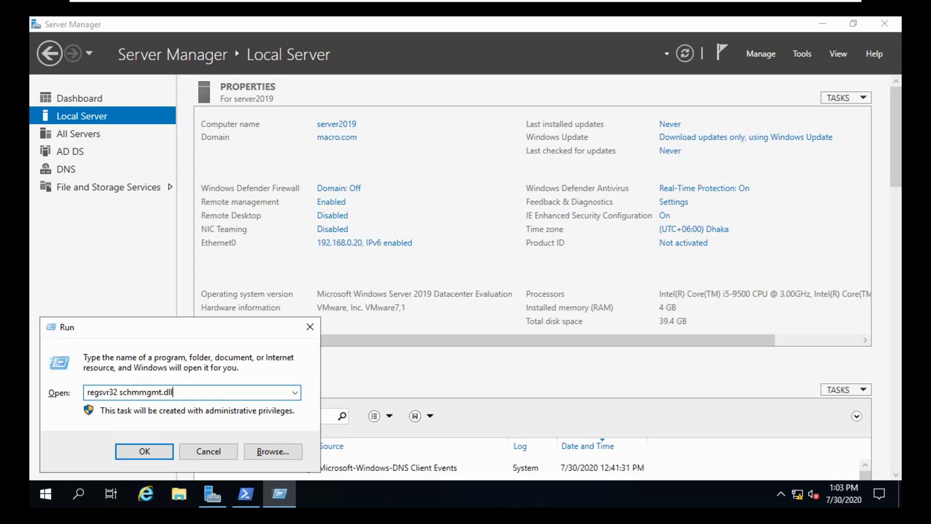
pyautogui.moveTo(183, 391); pyautogui.dragTo(76, 393)
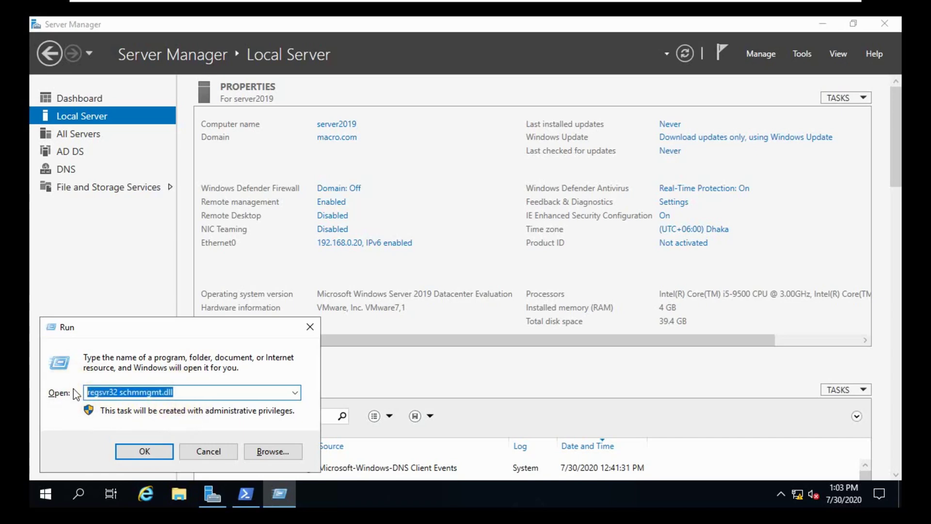
pyautogui.press('super+plus')
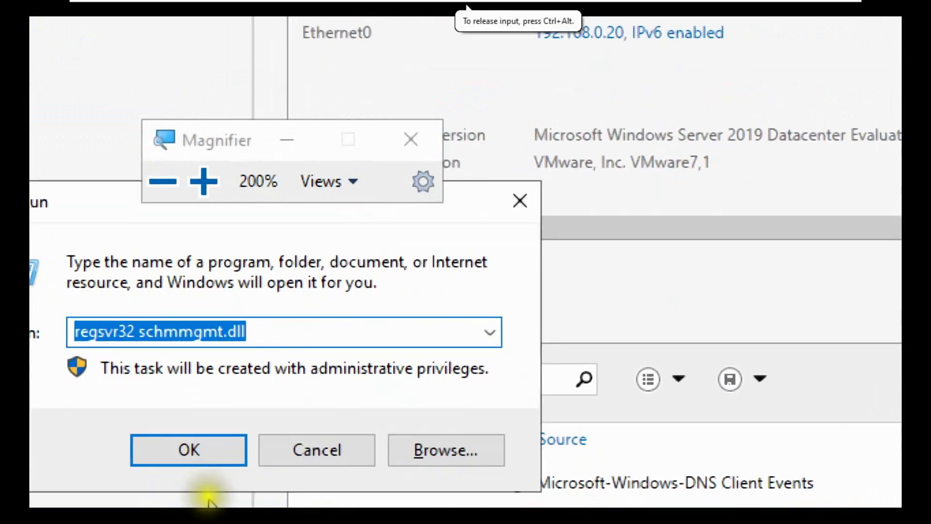
pyautogui.click(198, 458)
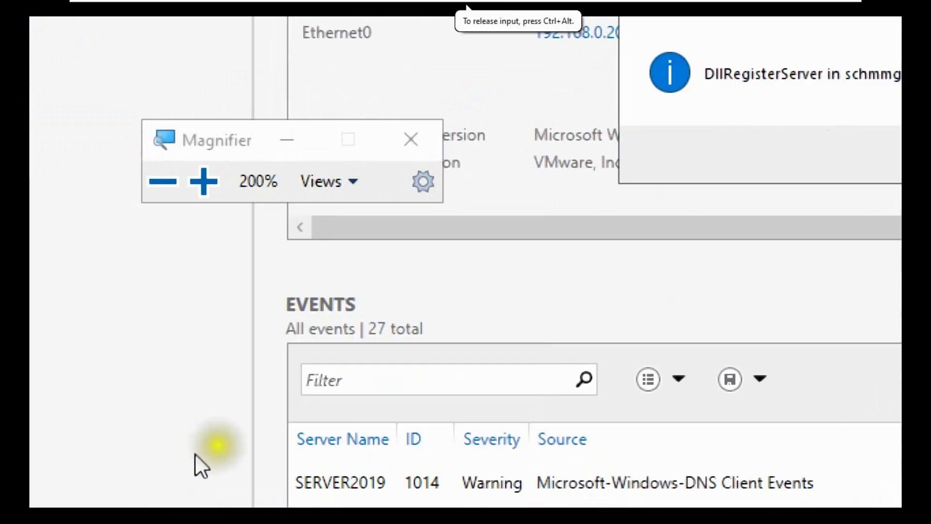
pyautogui.press('super+Escape')
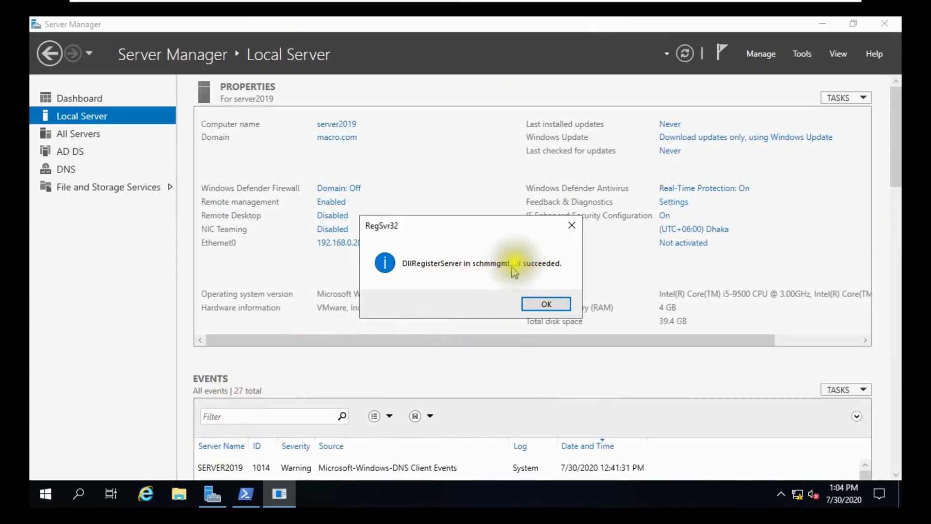
pyautogui.click(539, 305)
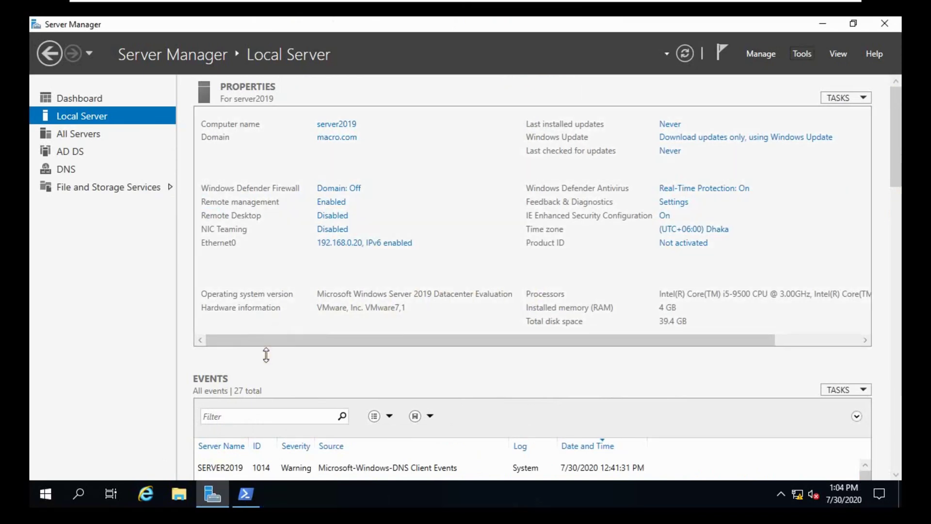
pyautogui.press('super+r')
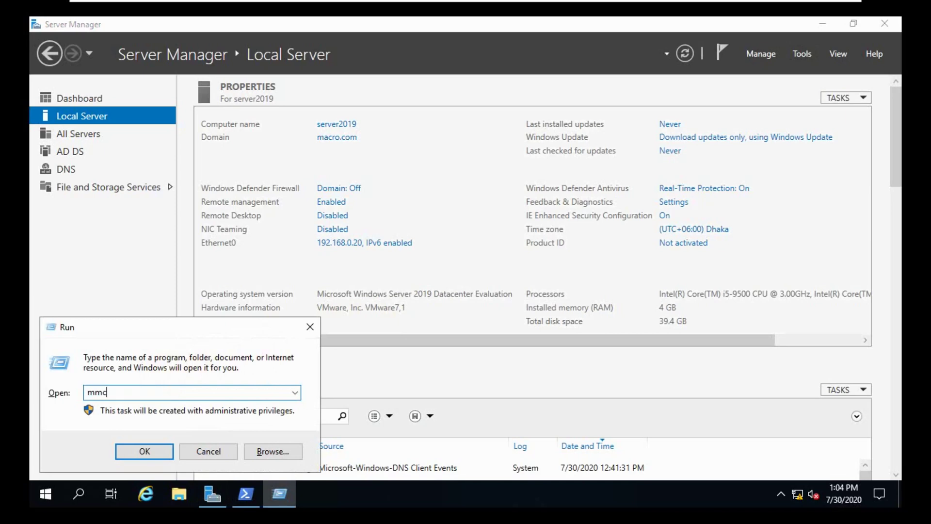
# Launch mmc and add the Active Directory Schema snap-in to the console.
pyautogui.press('Return')
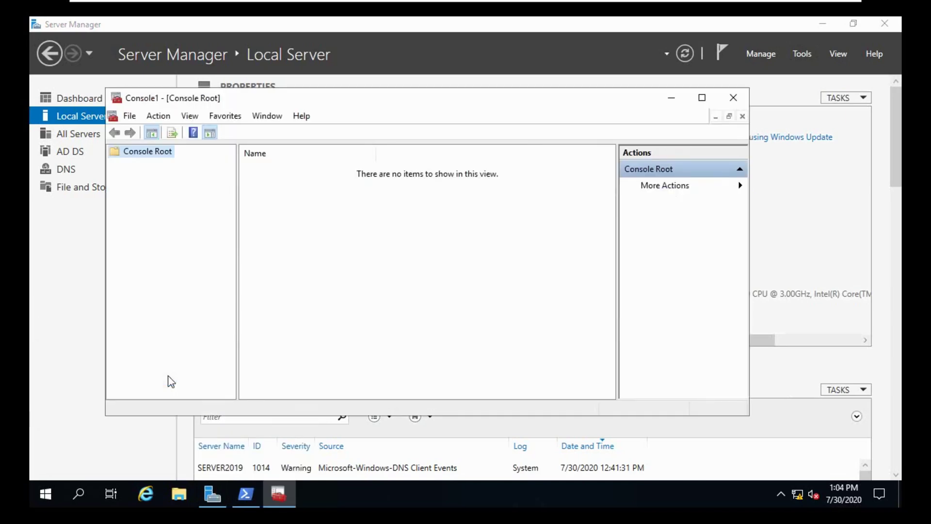
pyautogui.click(129, 115)
pyautogui.click(145, 199)
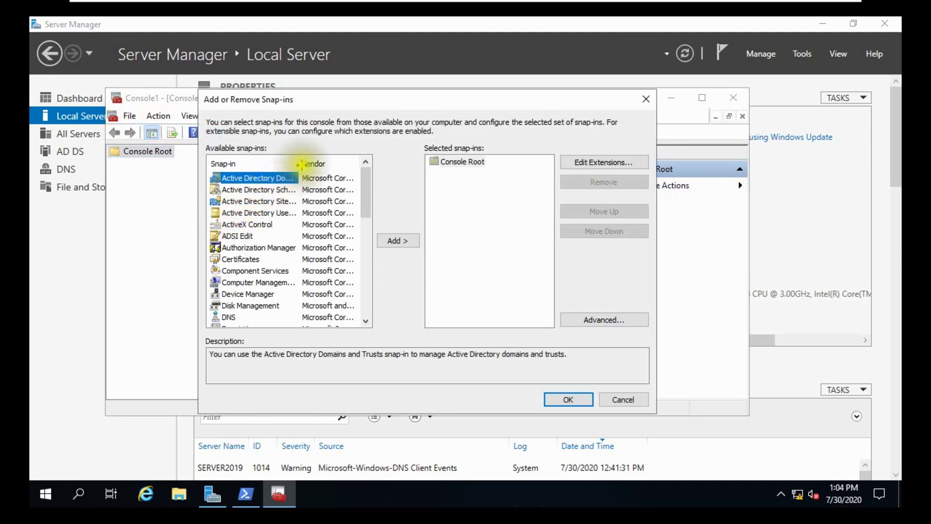
pyautogui.moveTo(302, 163); pyautogui.dragTo(360, 163)
pyautogui.click(265, 190)
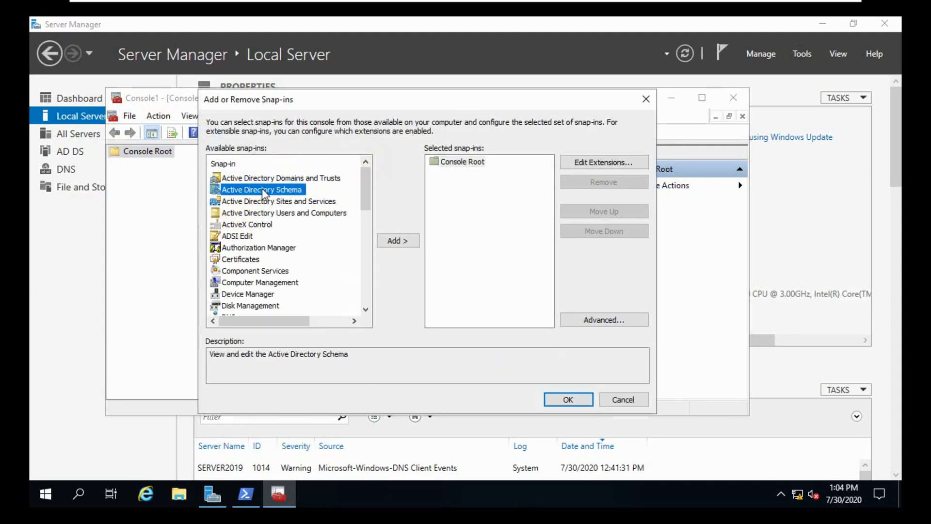
pyautogui.click(398, 241)
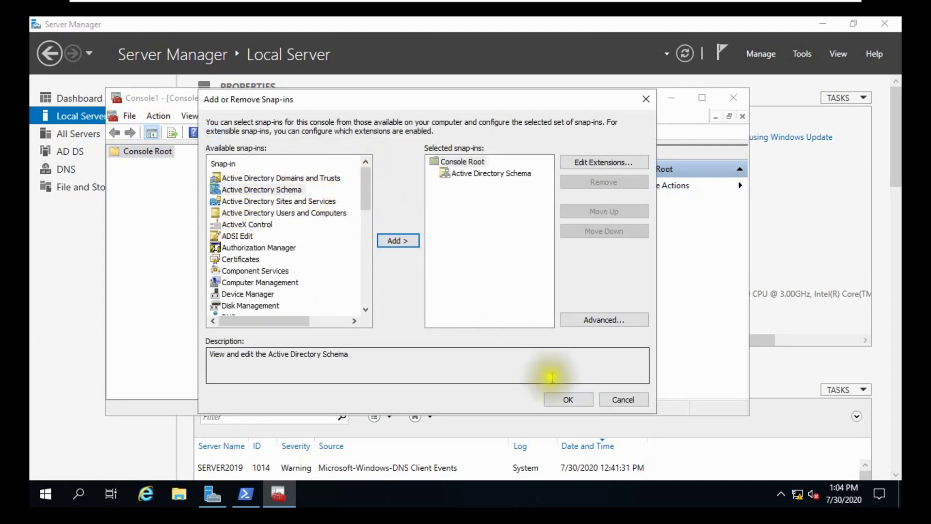
pyautogui.click(554, 397)
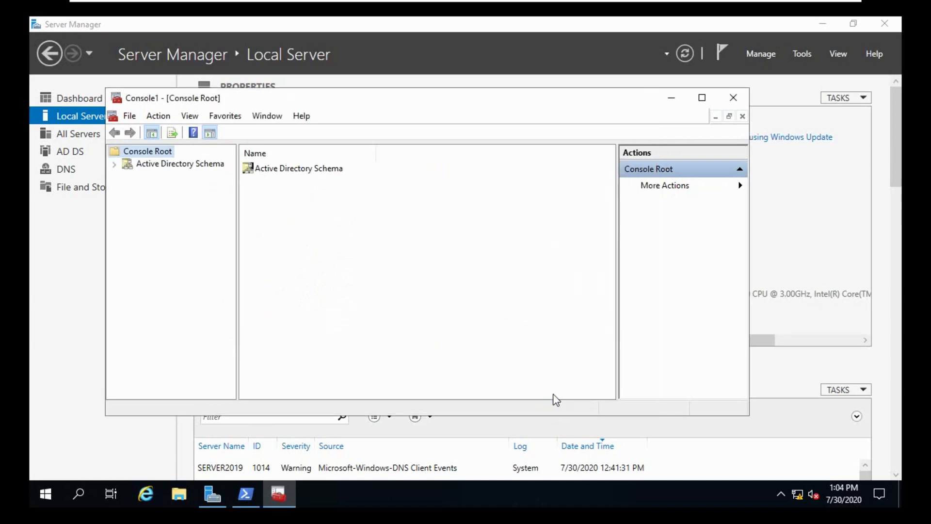
# Connect the Active Directory Schema snap-in to server2019.macro.com, accepting the not-schema-master warning.
pyautogui.rightClick(165, 167)
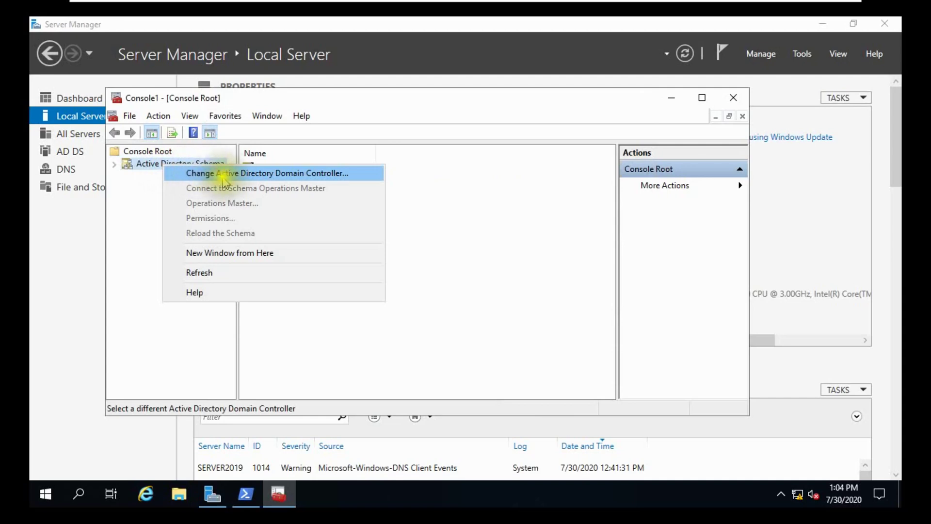
pyautogui.click(256, 178)
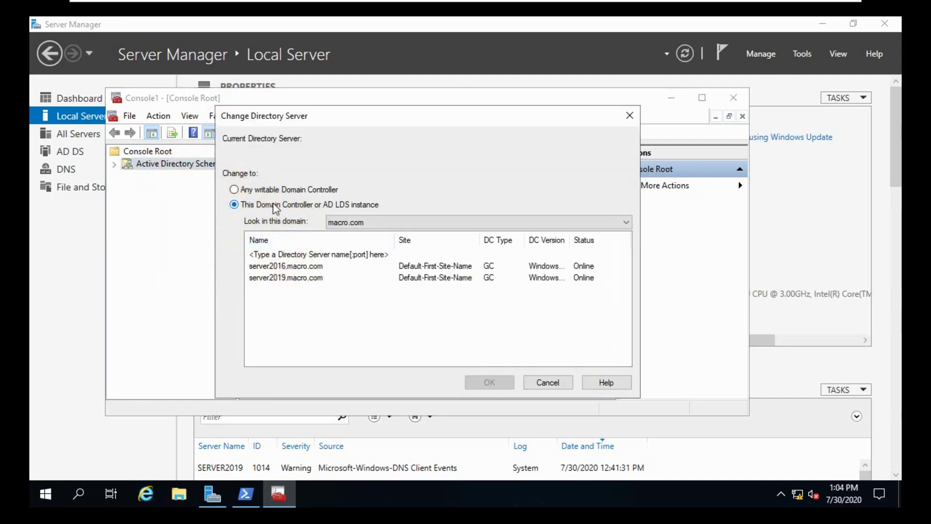
pyautogui.click(300, 279)
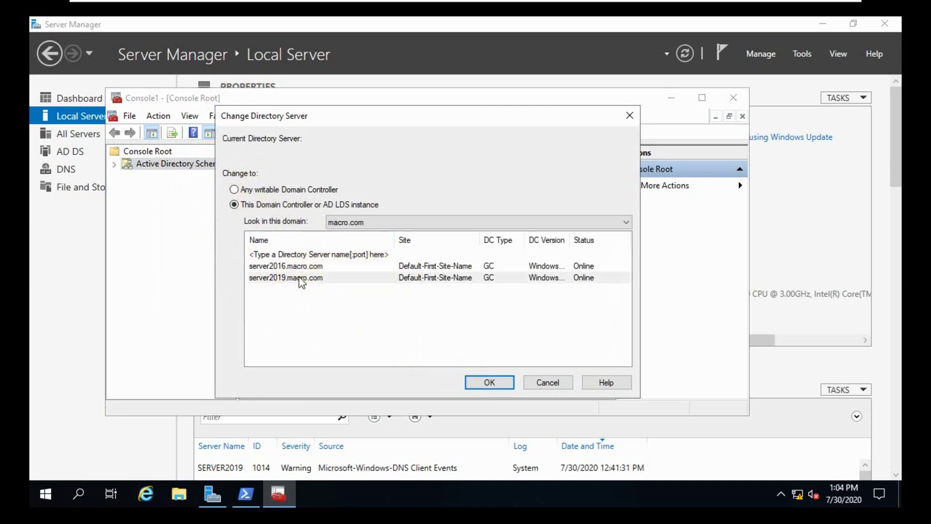
pyautogui.click(488, 382)
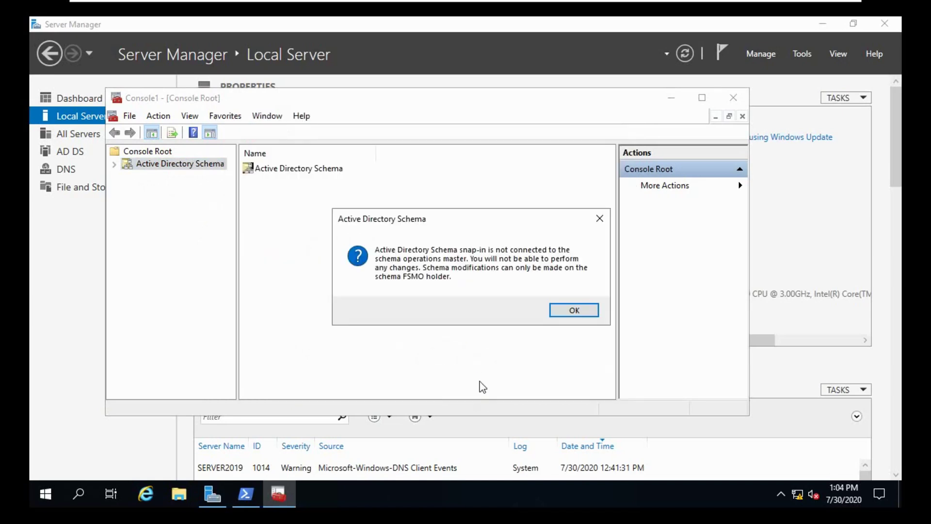
pyautogui.click(575, 310)
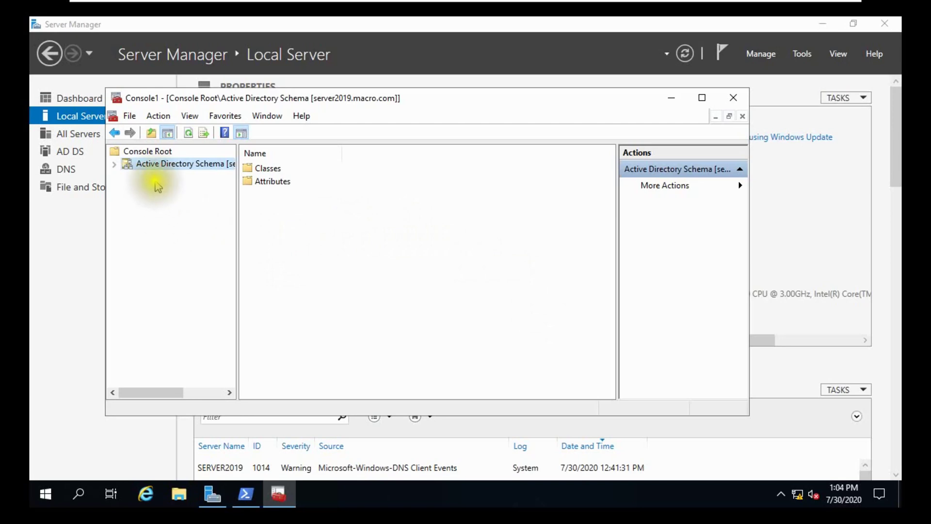
pyautogui.rightClick(157, 166)
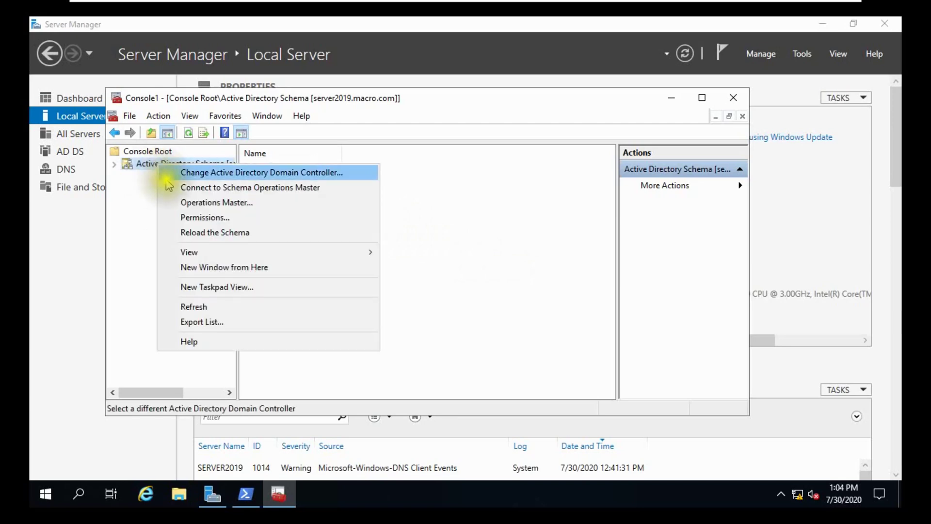
# Transfer the Schema master to server2019.macro.com through Operations Master and close the dialog.
pyautogui.click(211, 204)
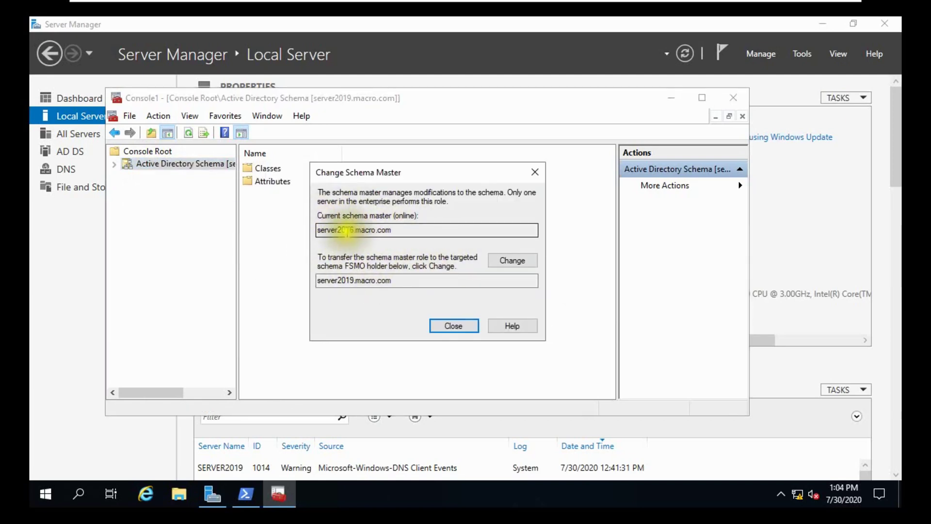
pyautogui.click(510, 261)
pyautogui.click(504, 304)
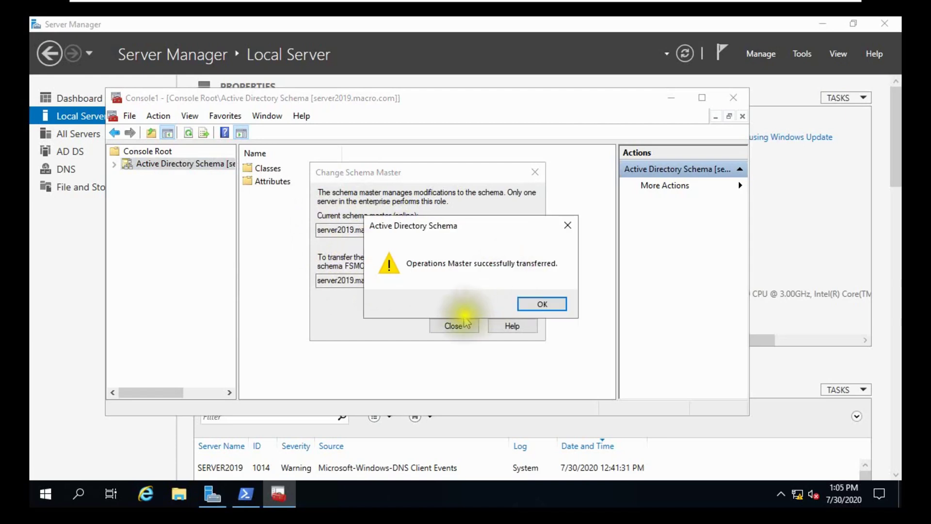
pyautogui.click(531, 305)
pyautogui.click(454, 326)
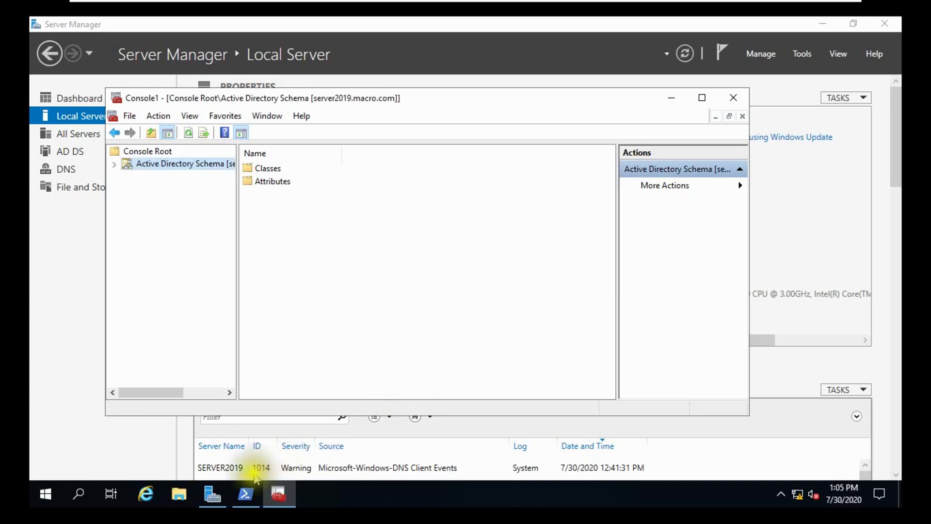
# Rerun netdom query fsmo to verify all five roles on server2019.macro.com, then minimize both consoles.
pyautogui.click(246, 493)
pyautogui.click(314, 440)
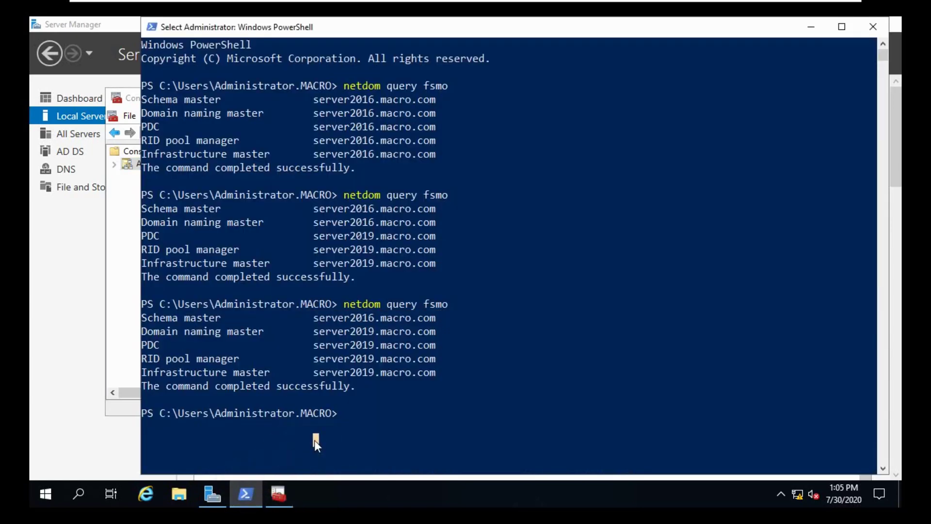
pyautogui.press('Up')
pyautogui.press('Return')
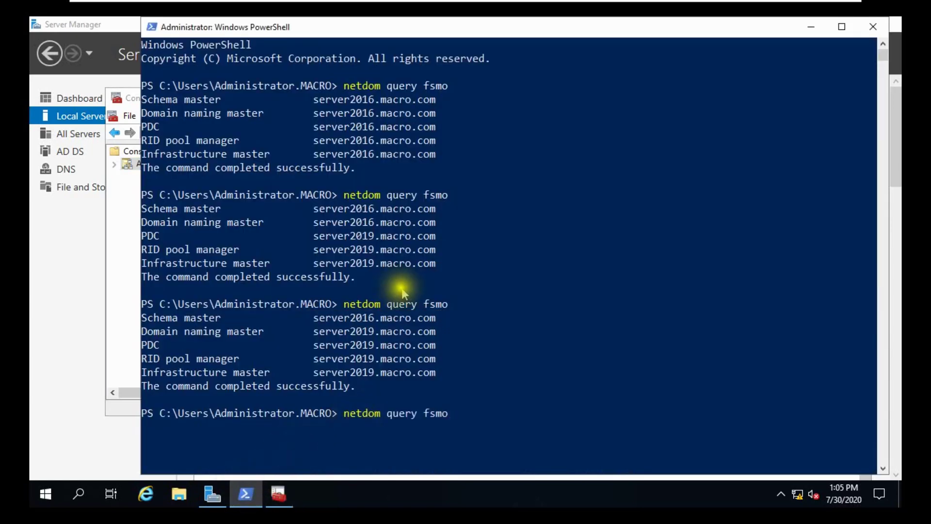
pyautogui.scroll(-5, 412, 289)
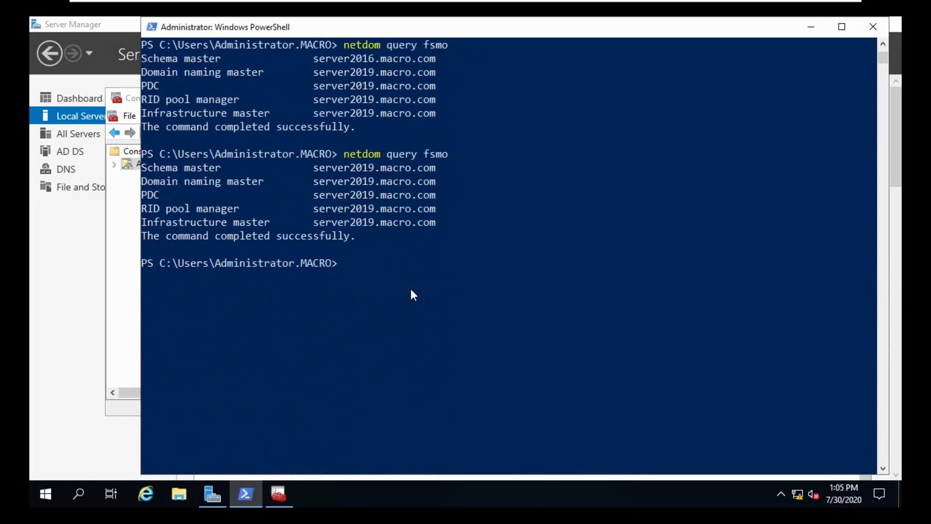
pyautogui.moveTo(322, 171); pyautogui.dragTo(429, 228)
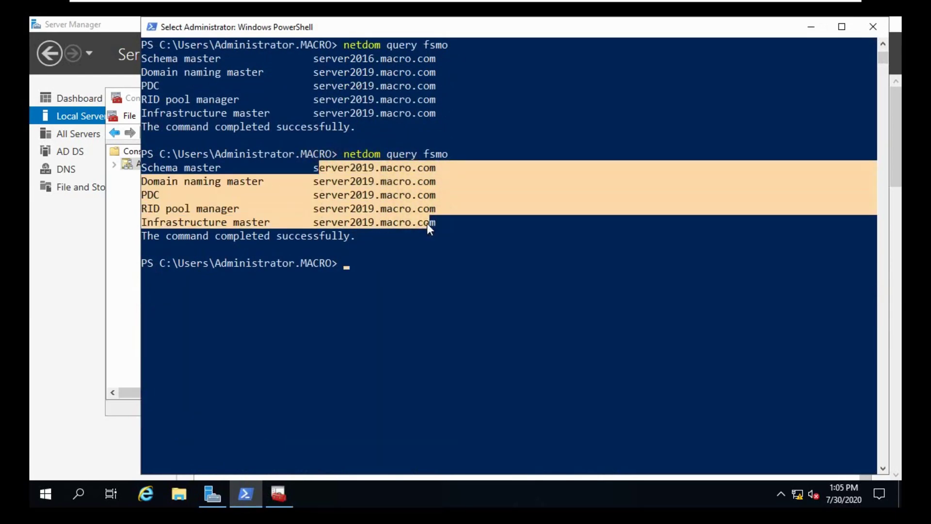
pyautogui.click(811, 26)
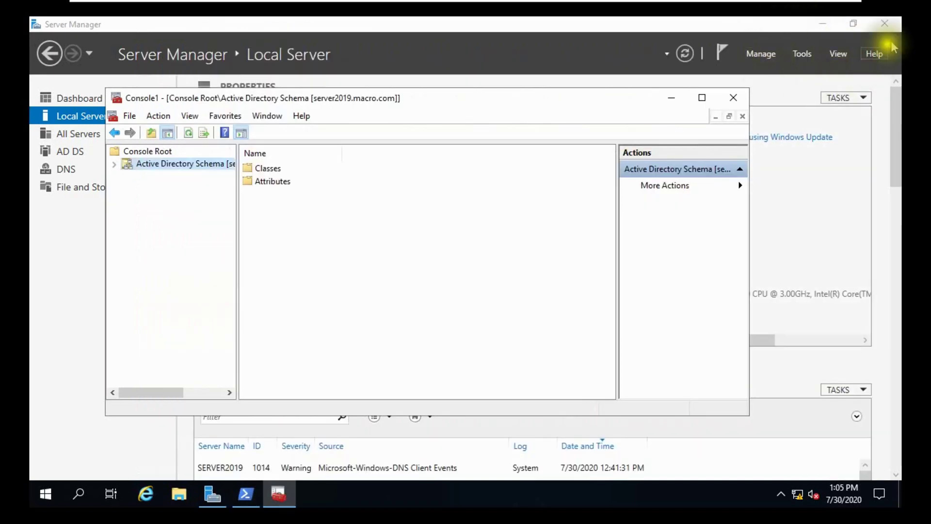
pyautogui.click(670, 101)
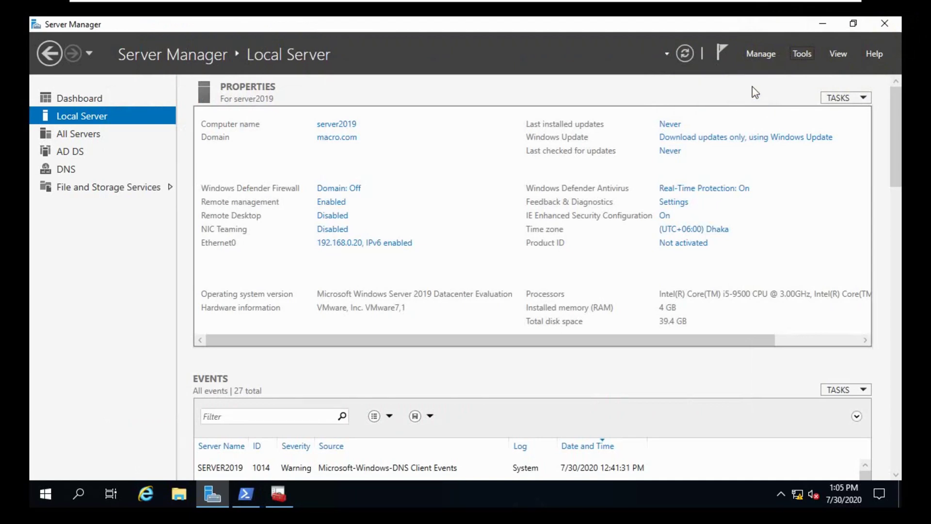
# Open Active Directory Sites and Services and expand Default-First-Site-Name's Servers down to SERVER2016.
pyautogui.click(801, 55)
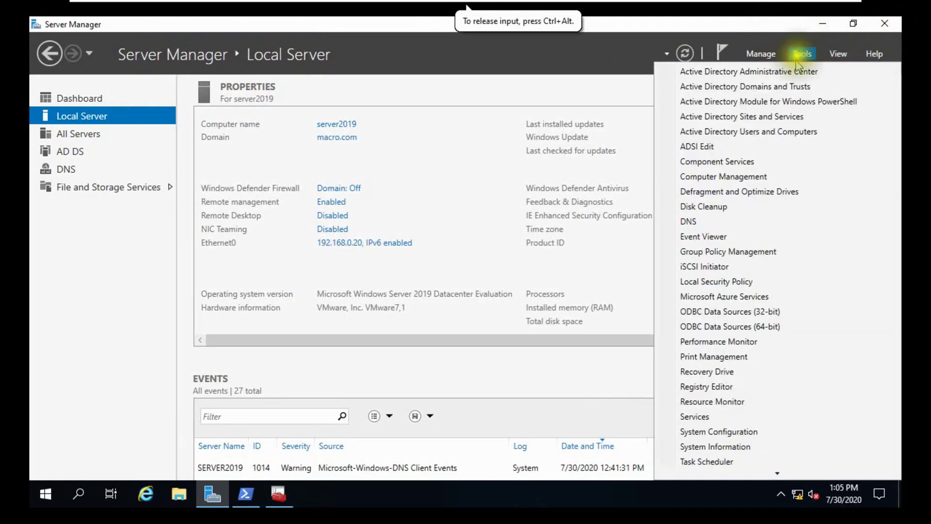
pyautogui.click(762, 132)
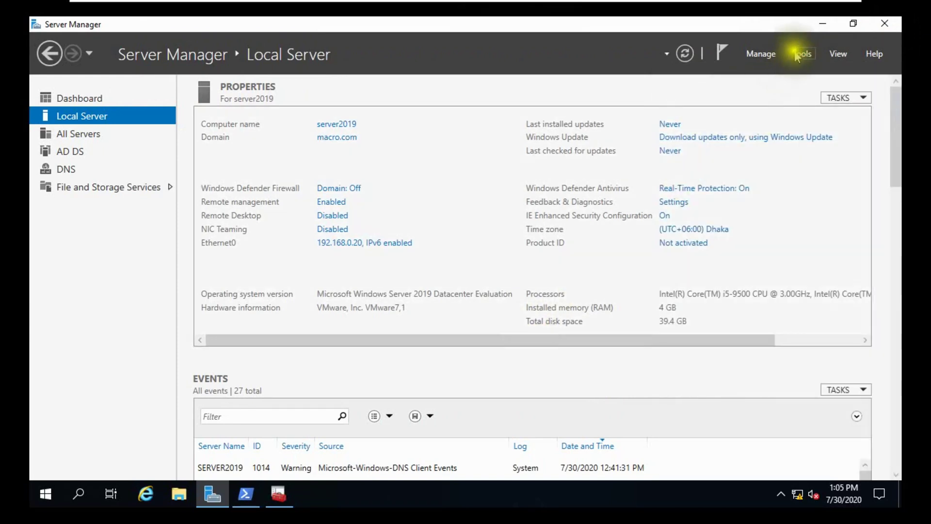
pyautogui.click(795, 55)
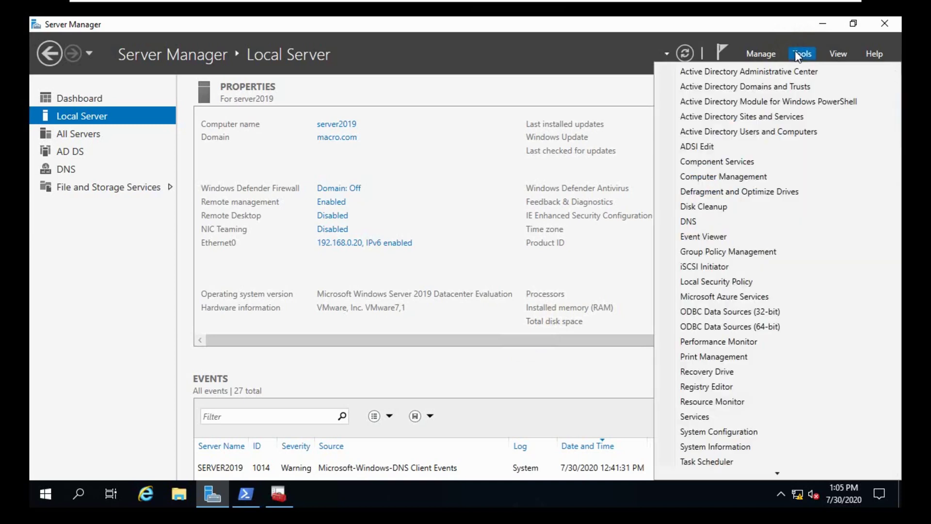
pyautogui.click(765, 117)
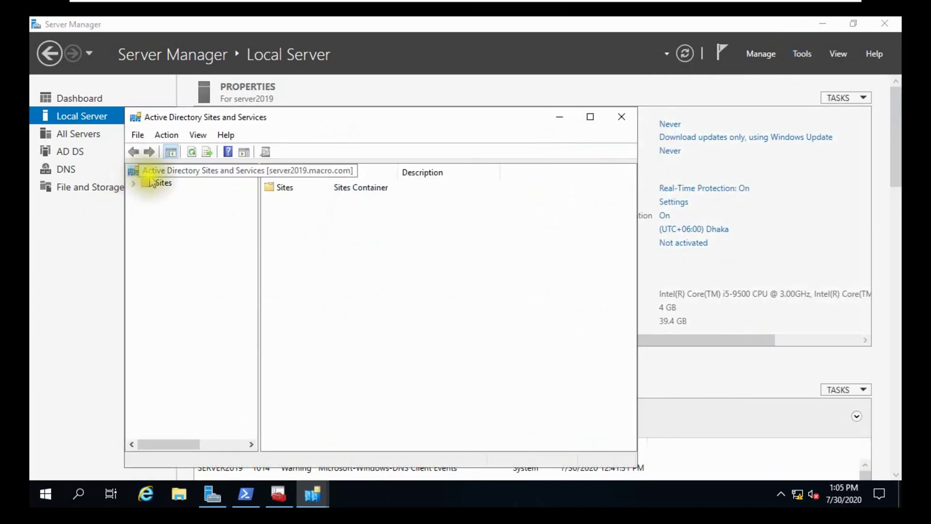
pyautogui.click(134, 183)
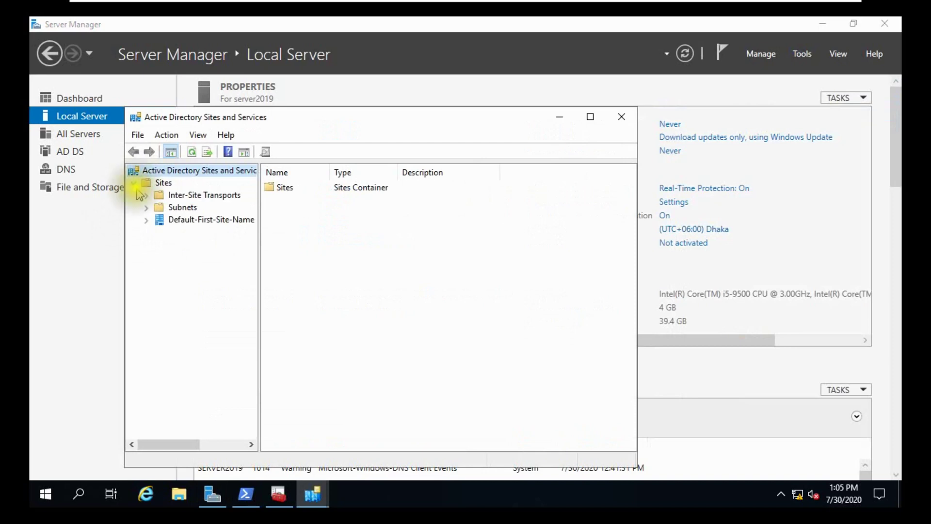
pyautogui.click(147, 221)
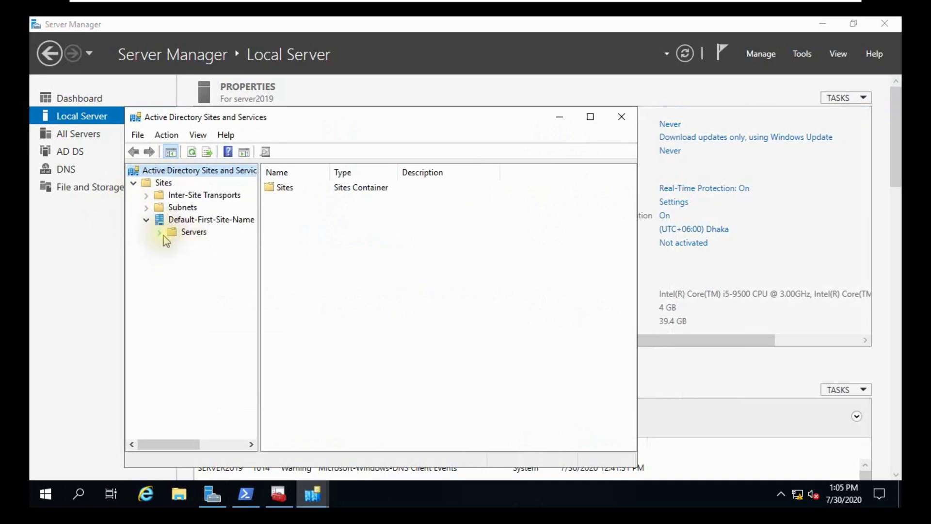
pyautogui.click(160, 233)
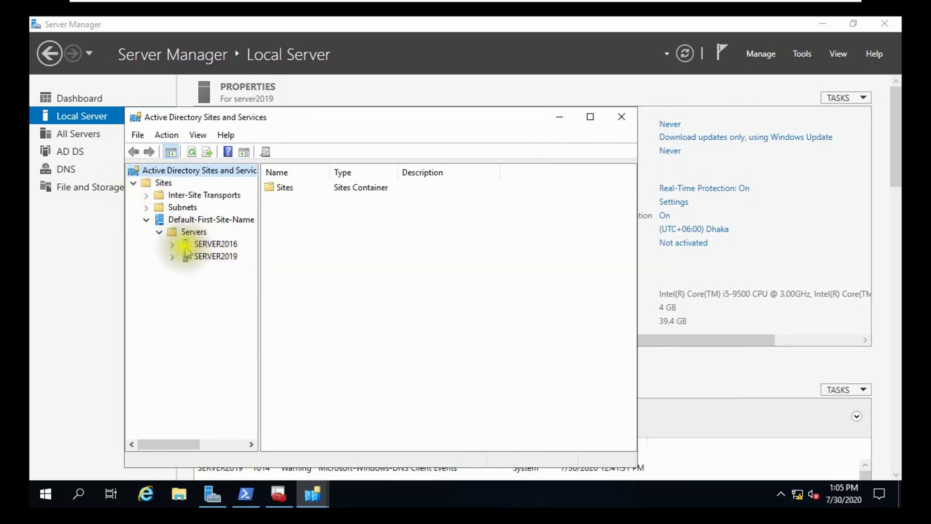
pyautogui.doubleClick(186, 246)
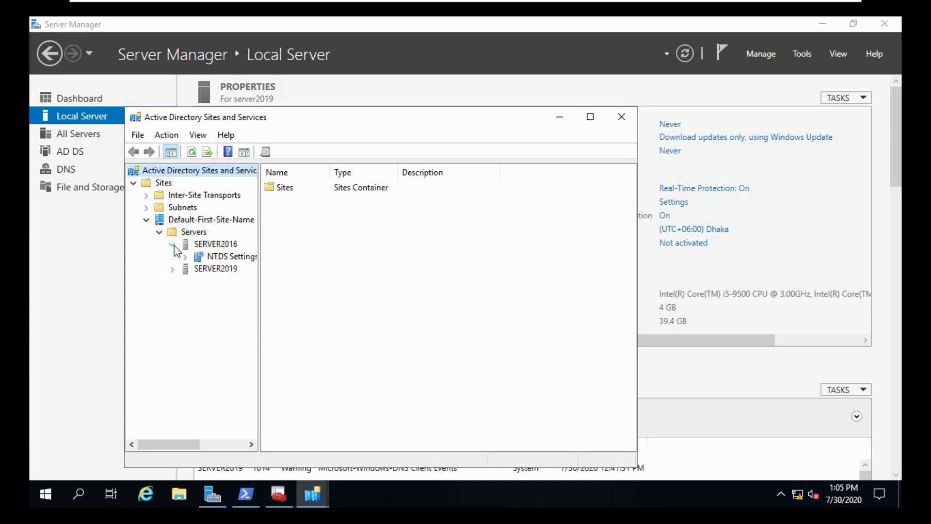
# Clear the Global Catalog checkbox in SERVER2016's NTDS Settings properties and apply it.
pyautogui.click(230, 258)
pyautogui.rightClick(230, 260)
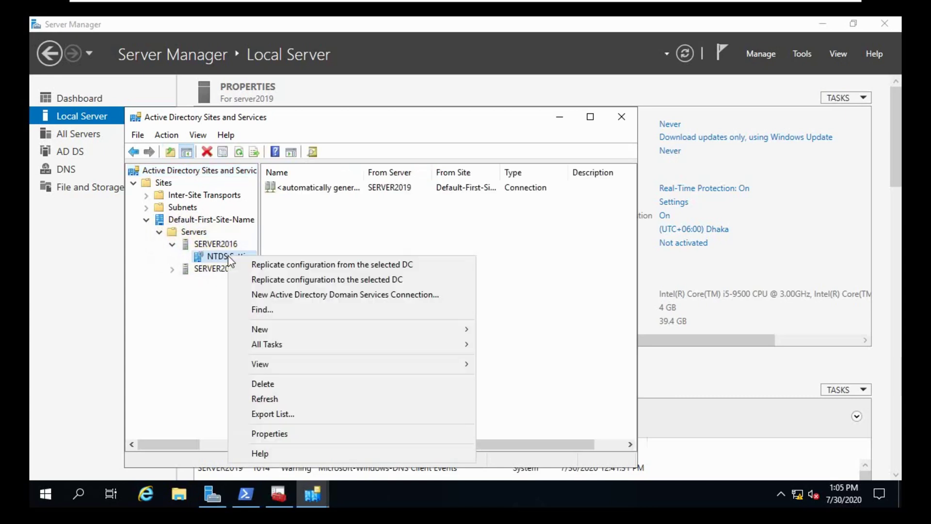
pyautogui.click(261, 433)
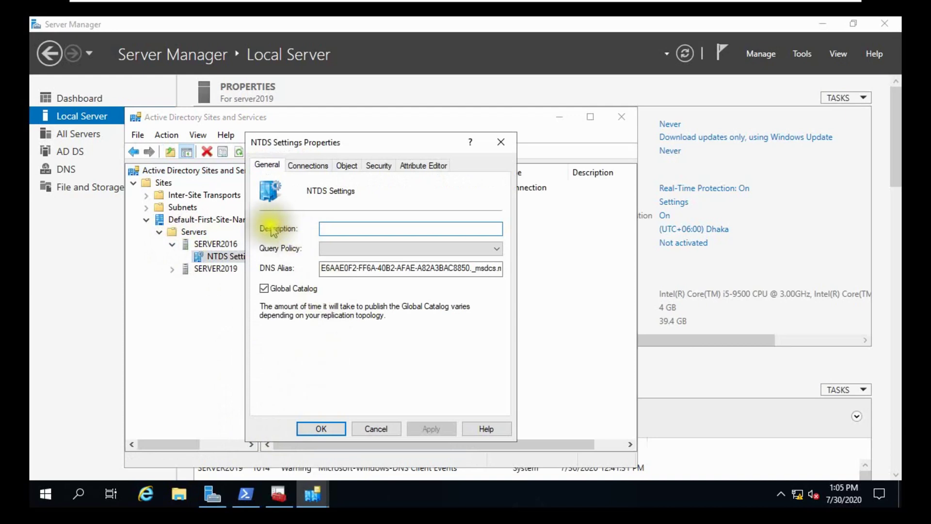
pyautogui.click(265, 288)
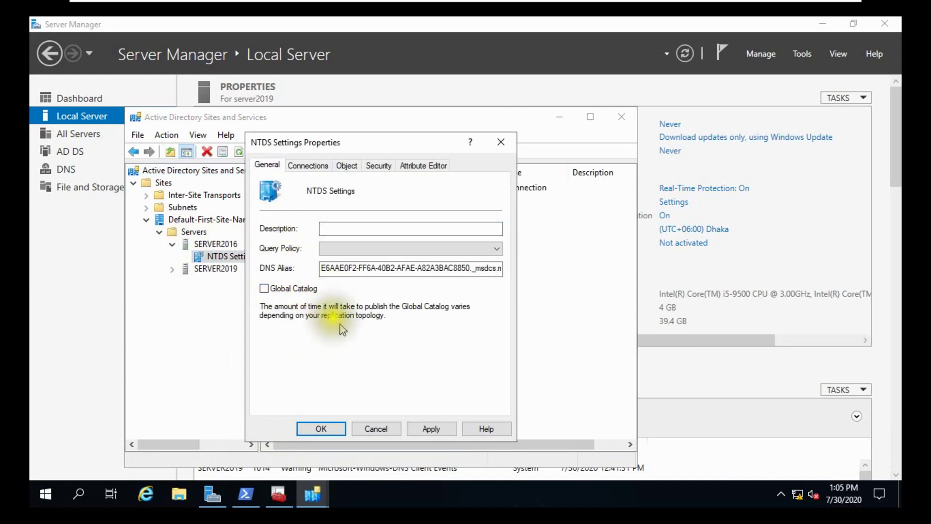
pyautogui.click(431, 429)
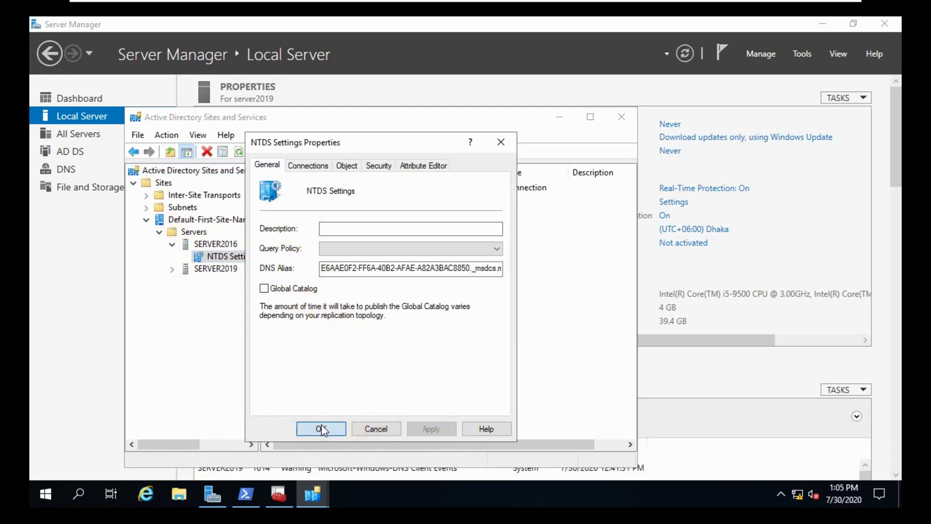
pyautogui.click(322, 429)
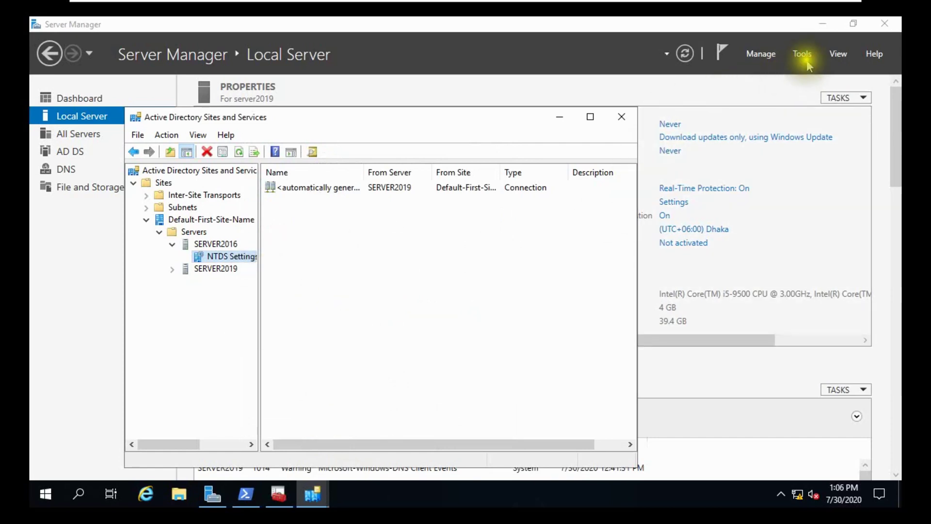
pyautogui.click(803, 58)
# In Active Directory Users and Computers, list macro.com's Domain Controllers: SERVER2019 as GC, SERVER2016 as DC.
pyautogui.click(802, 55)
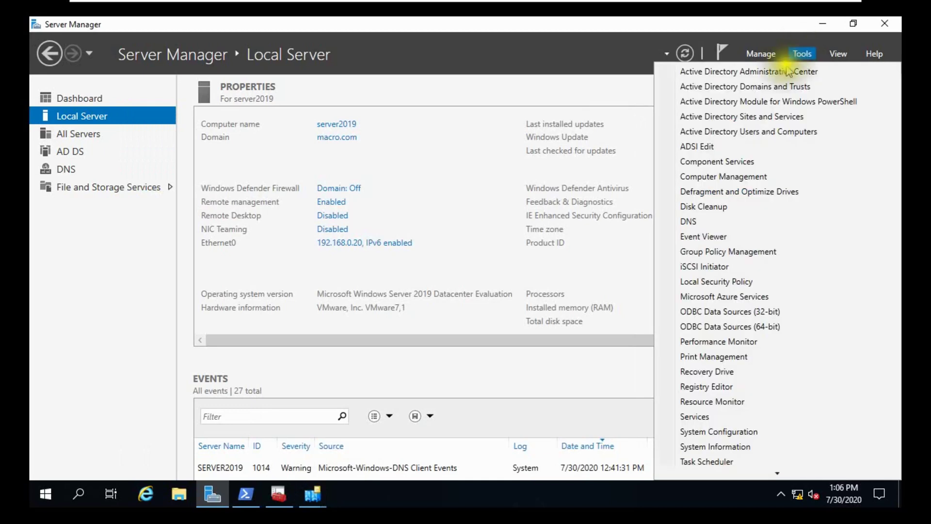
pyautogui.click(720, 133)
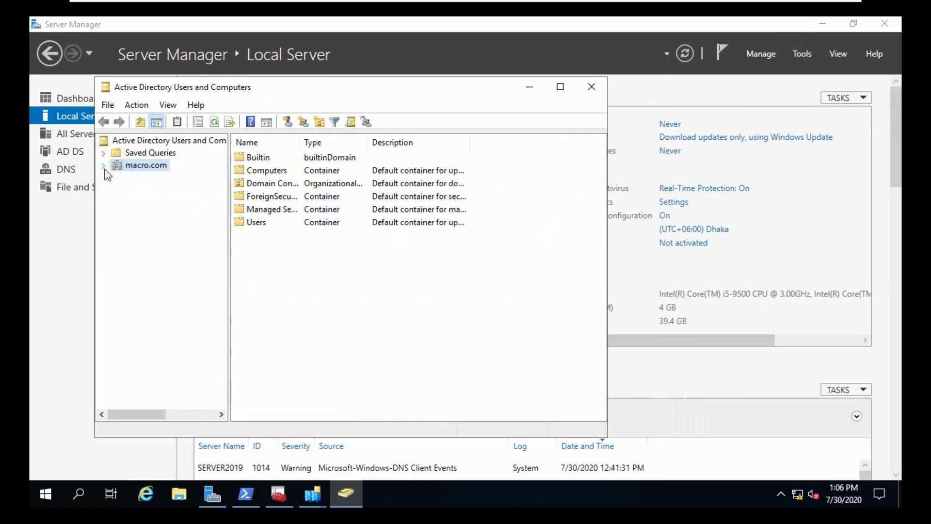
pyautogui.doubleClick(116, 168)
pyautogui.click(158, 203)
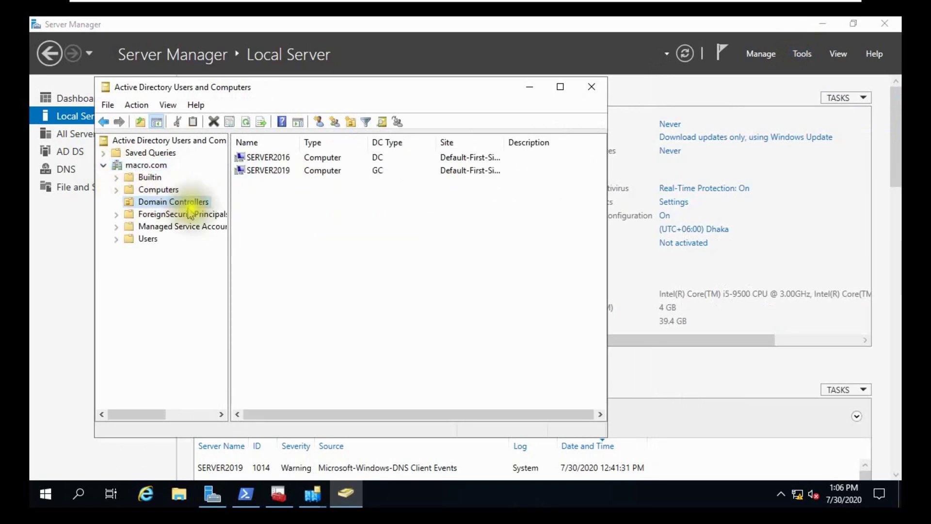
pyautogui.click(280, 172)
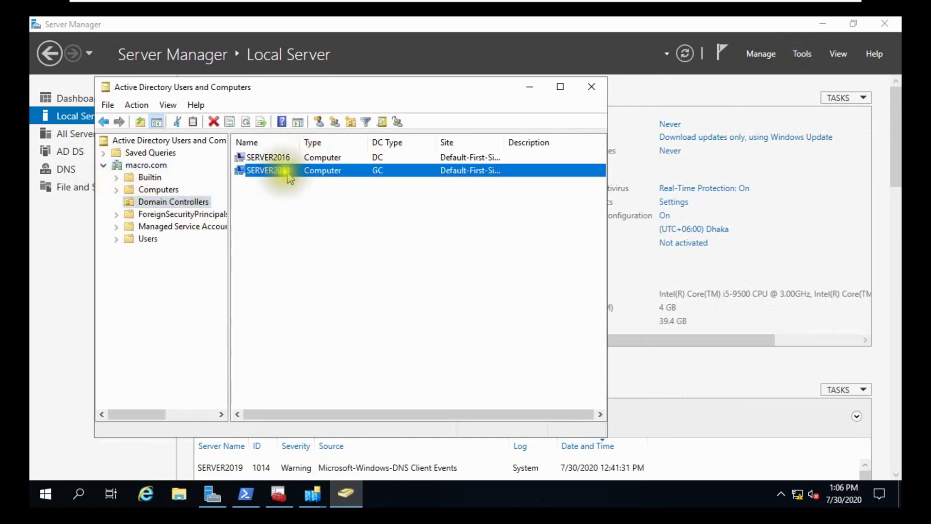
pyautogui.click(324, 158)
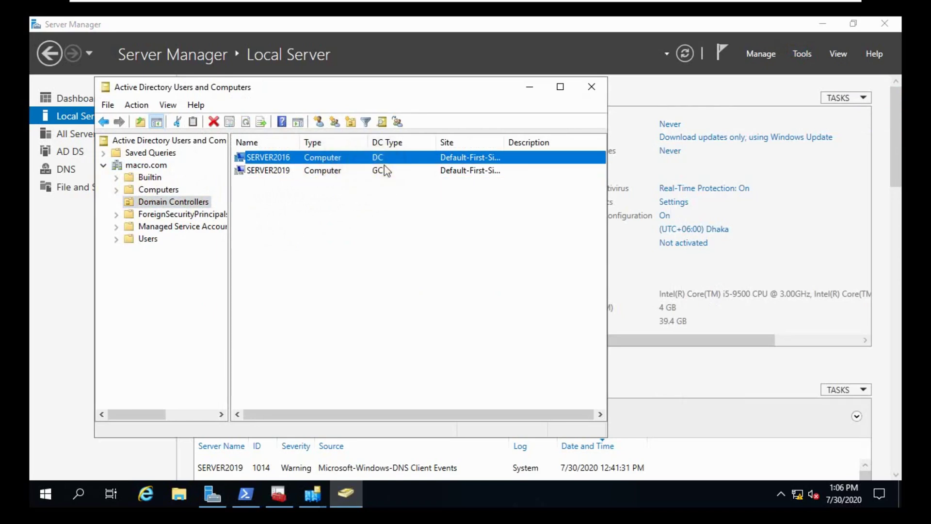
pyautogui.click(245, 494)
# Rerun netdom query fsmo in PowerShell and highlight the five role holder lines.
pyautogui.scroll(-3, 371, 378)
pyautogui.press('Escape')
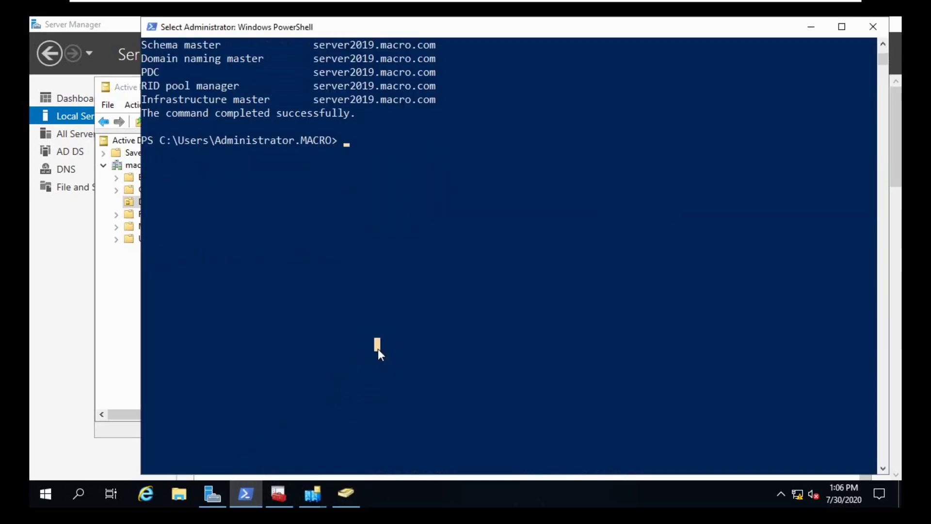
pyautogui.press('Up')
pyautogui.click(401, 290)
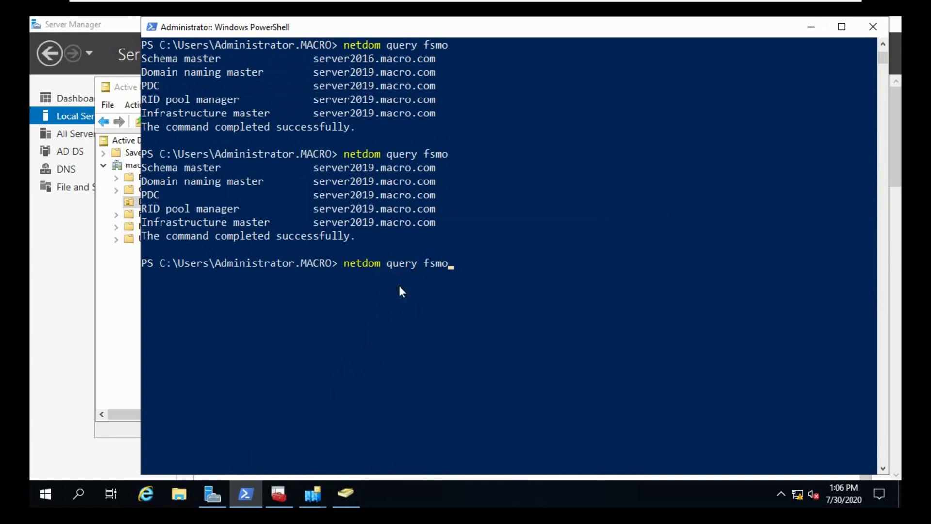
pyautogui.press('Return')
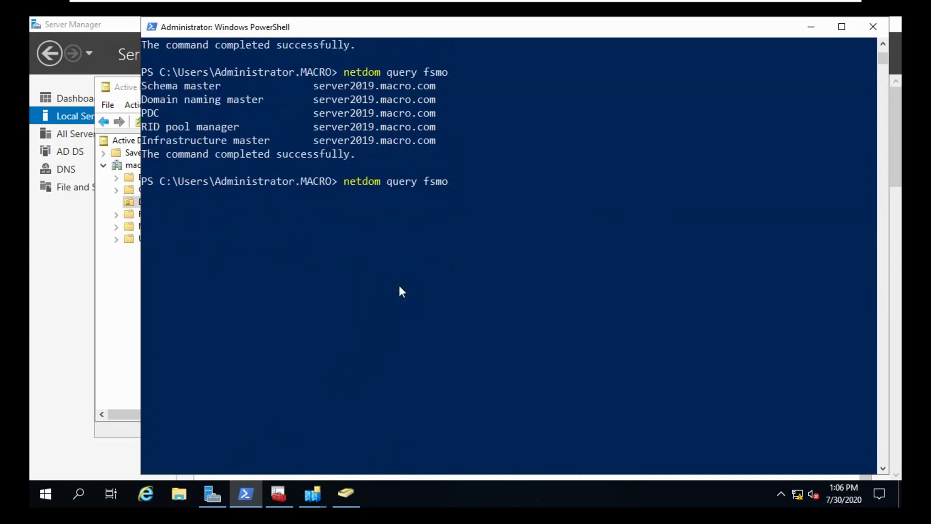
pyautogui.click(305, 276)
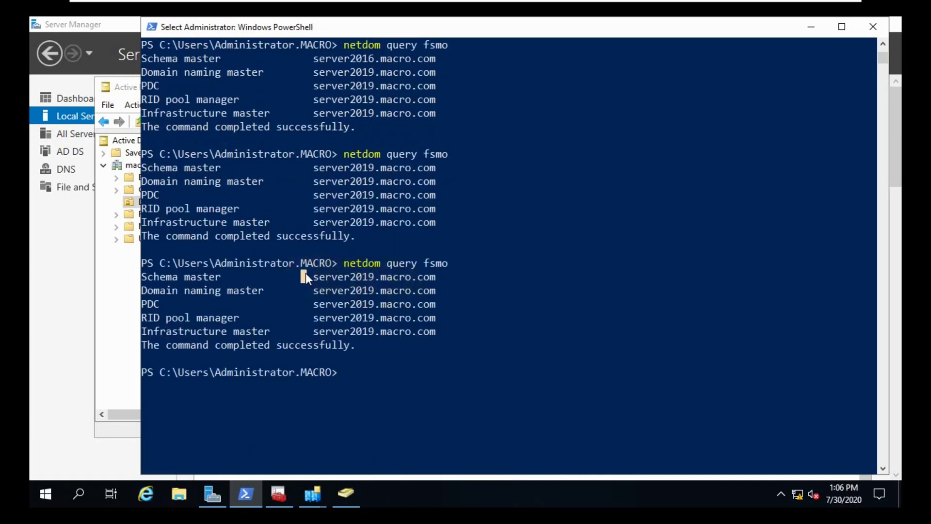
pyautogui.moveTo(305, 272); pyautogui.dragTo(442, 328)
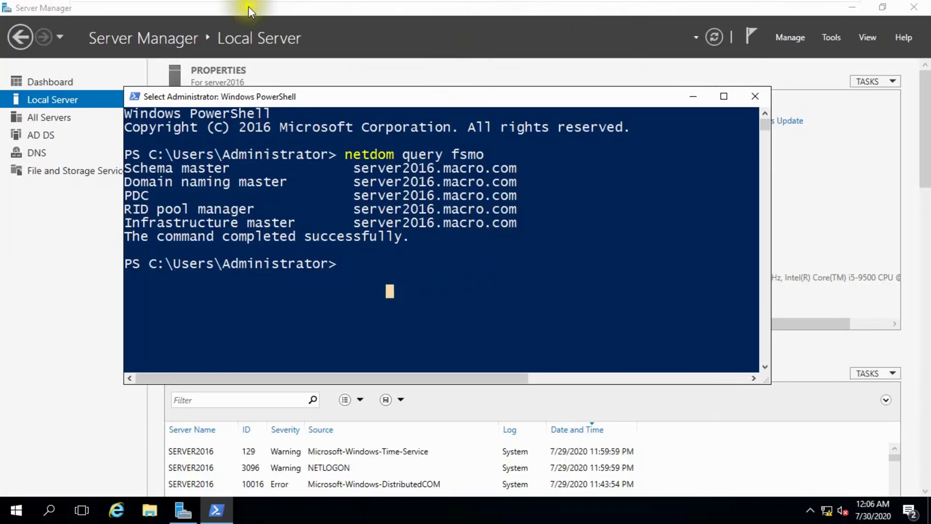
# On server2016, recall netdom query fsmo and highlight server2019.macro.com as holder of all five roles.
pyautogui.moveTo(601, 7)
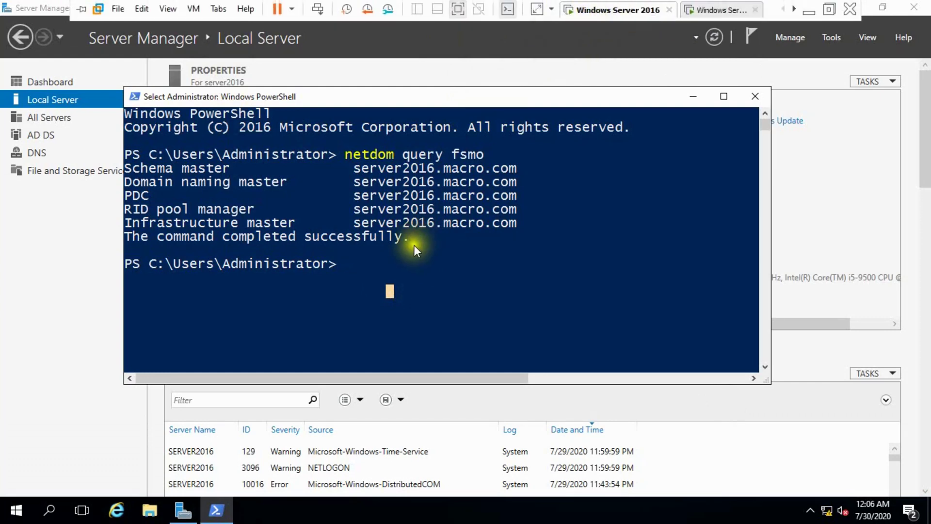
pyautogui.press('Escape')
pyautogui.press('Up')
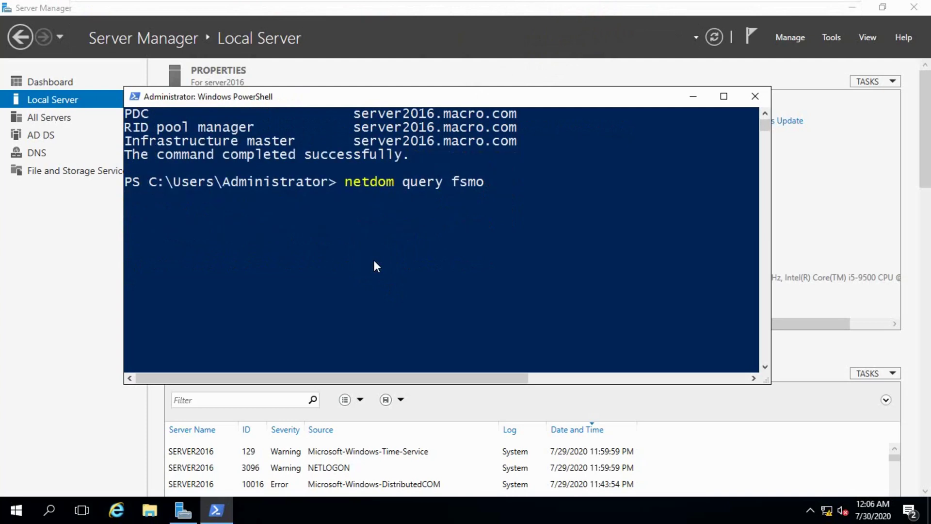
pyautogui.moveTo(352, 196); pyautogui.dragTo(519, 250)
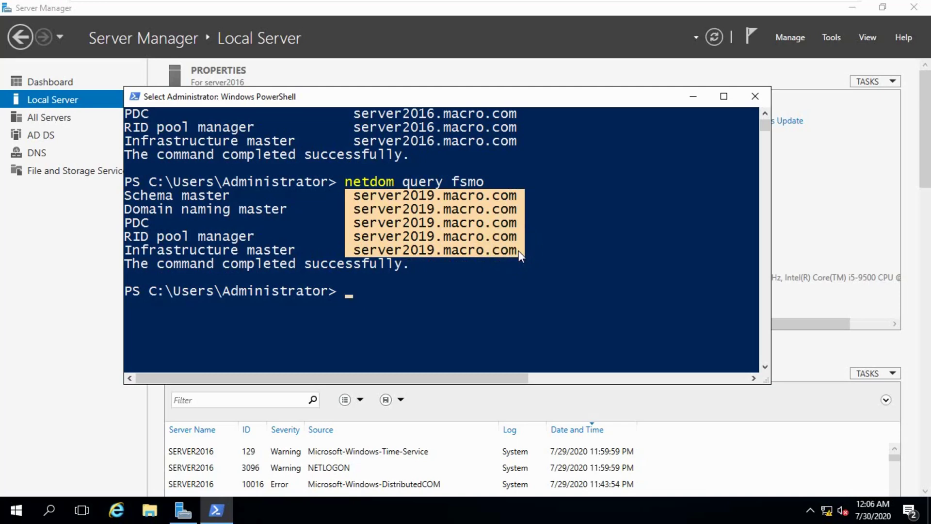
pyautogui.moveTo(630, 5)
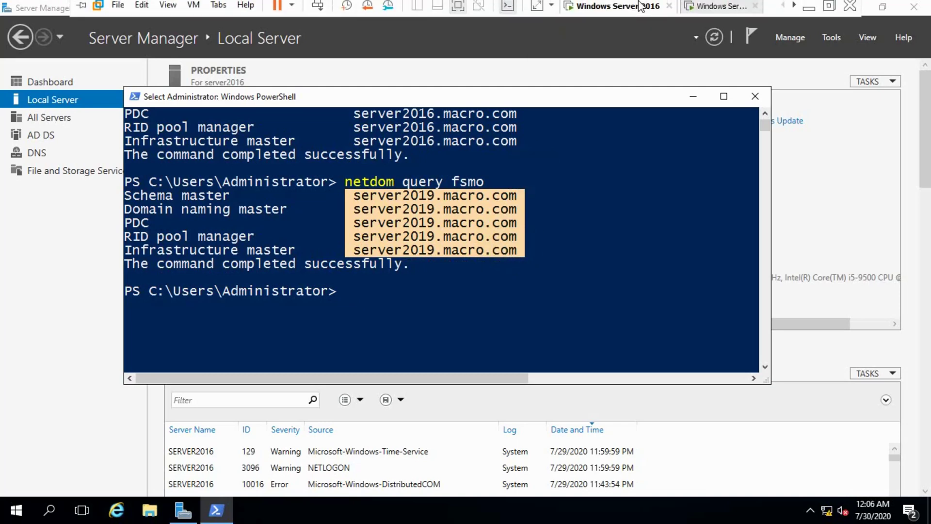
pyautogui.click(697, 11)
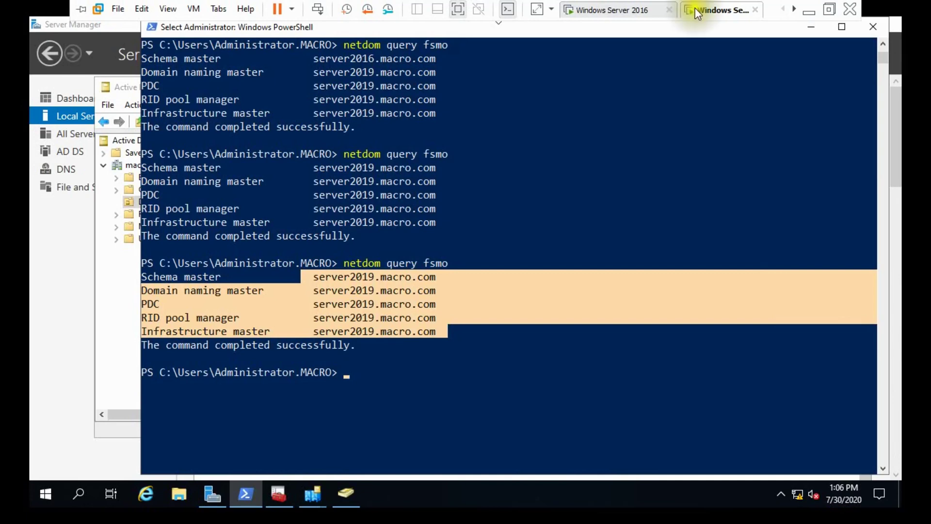
# Minimise the PowerShell console and Active Directory Users and Computers on server2019.
pyautogui.click(671, 180)
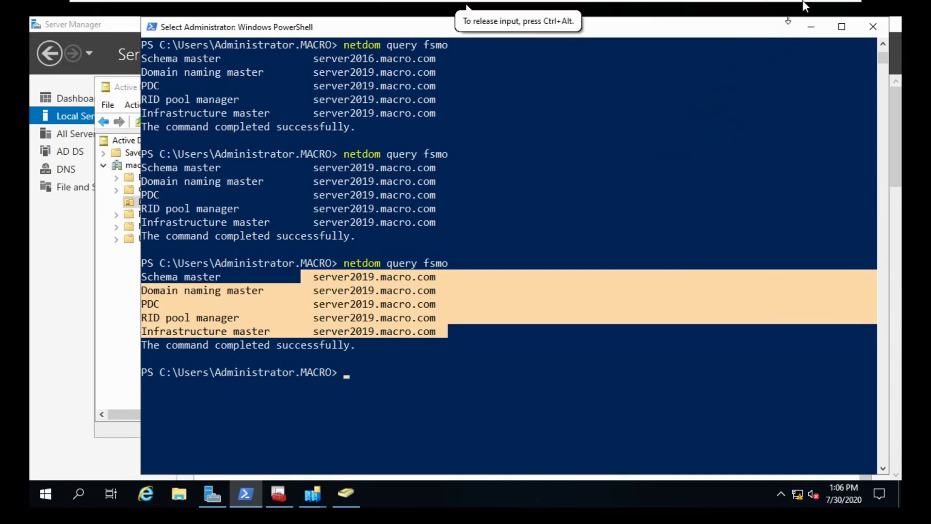
pyautogui.click(811, 25)
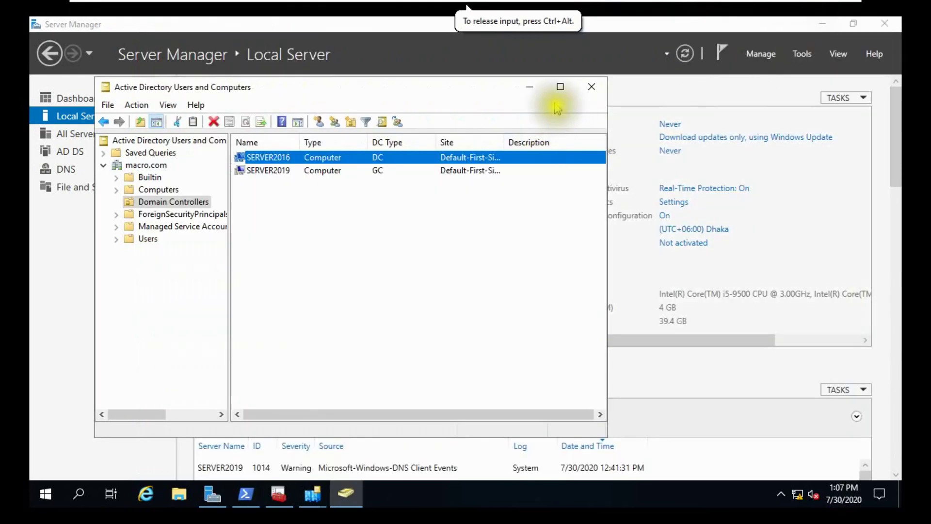
pyautogui.click(528, 88)
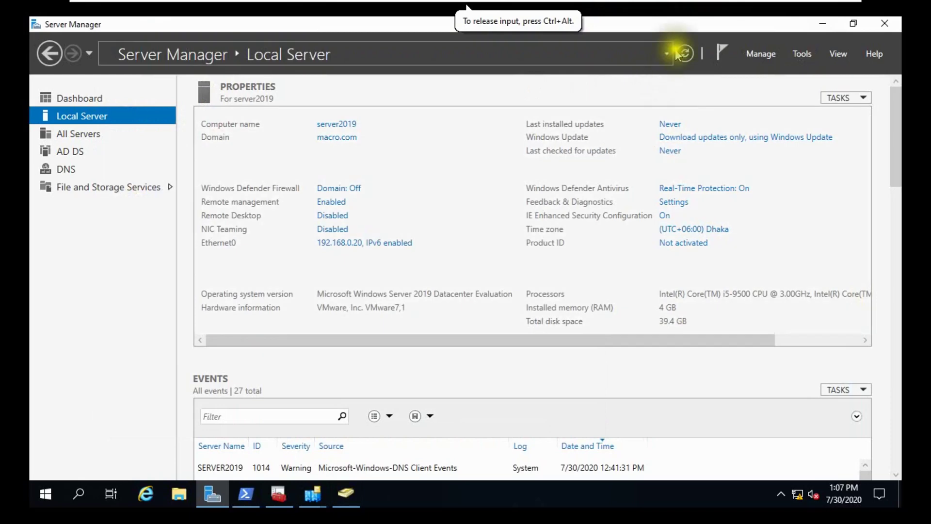